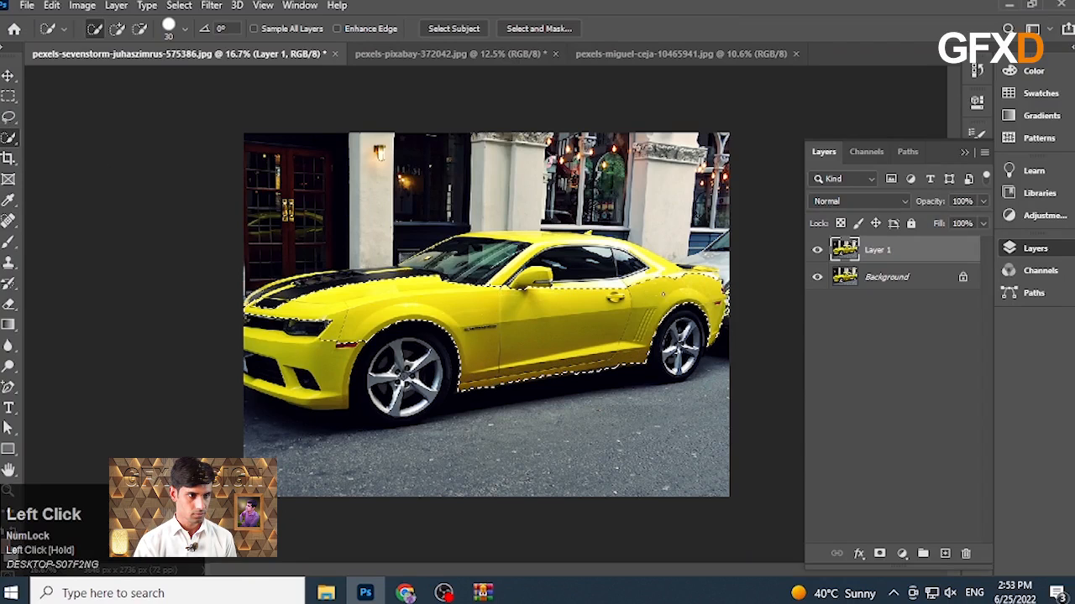
Extend the Quick Selection over the car's yellow rear spoiler, roof and windshield pillar
{"action": "scroll", "coordinate": [615, 285], "scroll_direction": "up", "scroll_amount": 2}
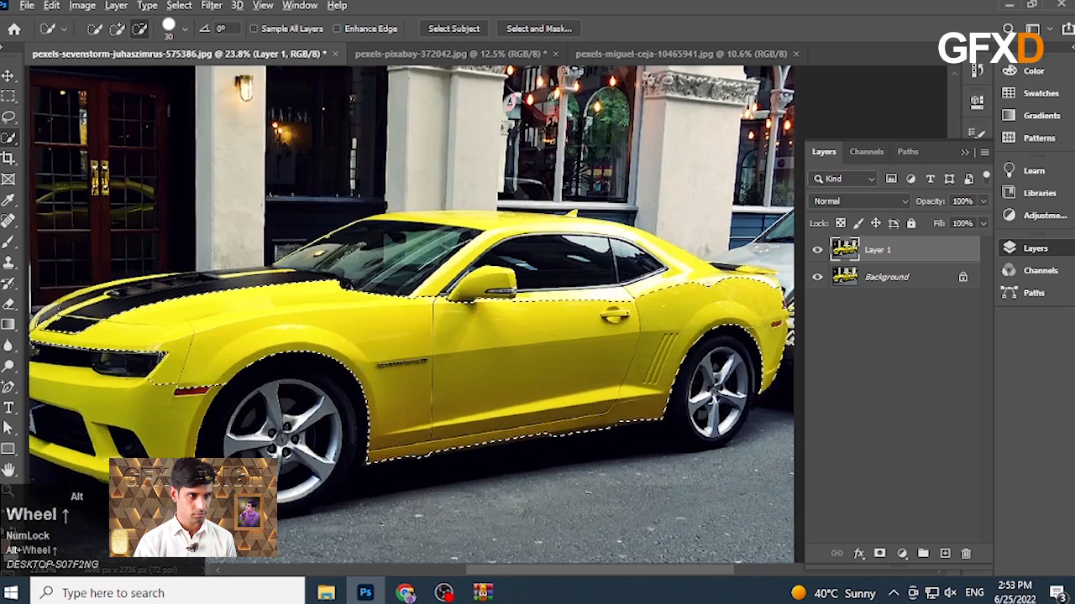
{"action": "scroll", "coordinate": [694, 277], "scroll_direction": "up", "scroll_amount": 2}
{"action": "left_click_drag", "start_coordinate": [763, 273], "coordinate": [764, 273]}
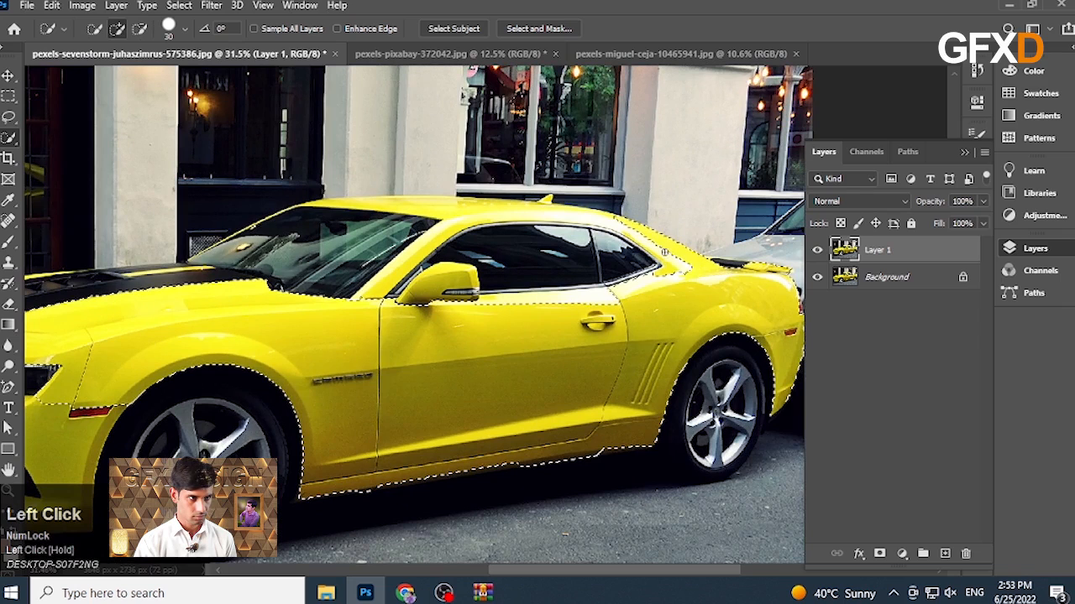
{"action": "left_click_drag", "start_coordinate": [460, 217], "coordinate": [454, 219]}
{"action": "left_click_drag", "start_coordinate": [372, 194], "coordinate": [460, 150]}
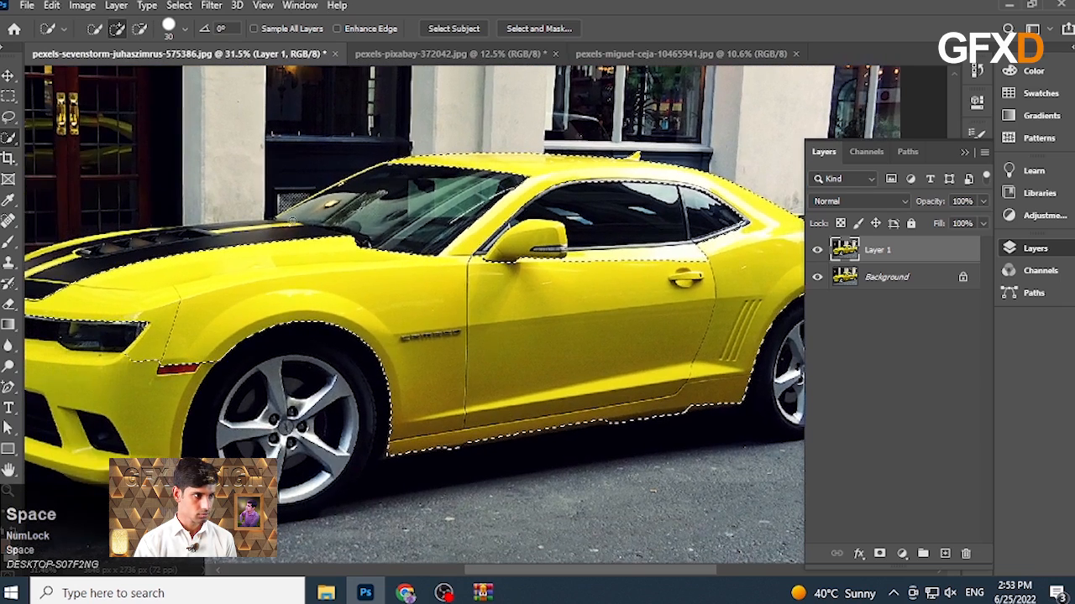
{"action": "left_click_drag", "start_coordinate": [372, 194], "coordinate": [401, 183]}
{"action": "left_click", "coordinate": [344, 168]}
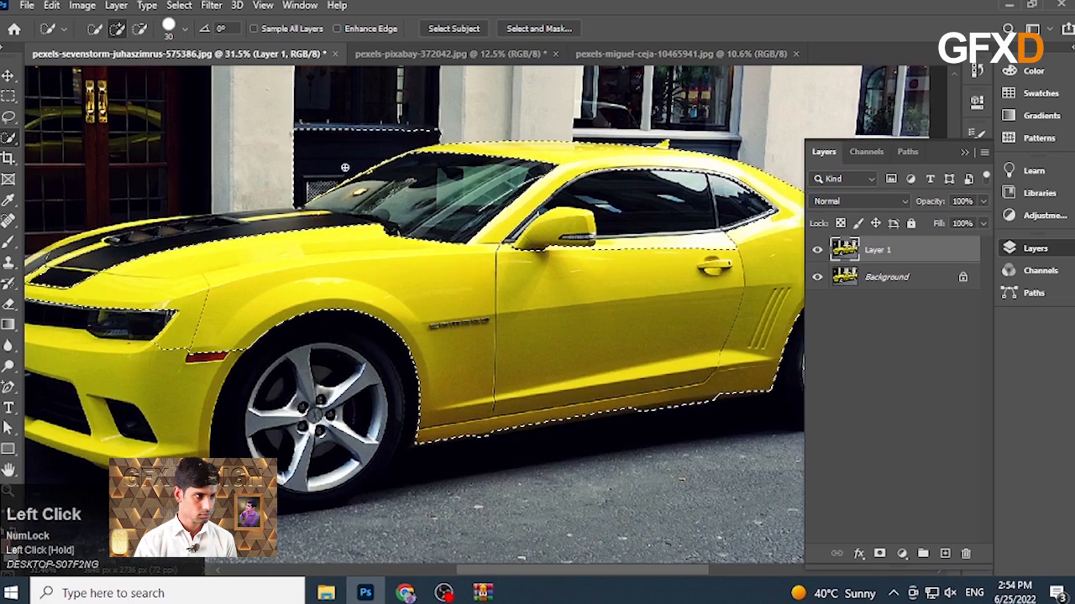
Subtract the black hood stripe near the windshield base from the selection
{"action": "mouse_move", "coordinate": [326, 213]}
{"action": "left_mouse_down"}
{"action": "mouse_move", "coordinate": [268, 218]}
{"action": "mouse_move", "coordinate": [422, 196]}
{"action": "left_mouse_up"}
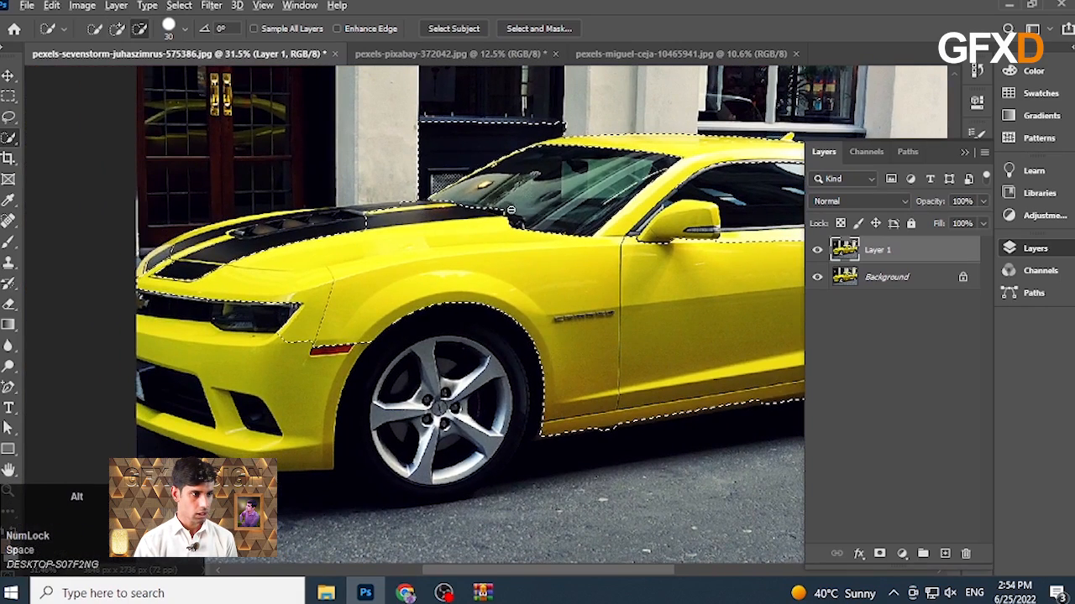
{"action": "left_click", "coordinate": [464, 211], "text": "alt"}
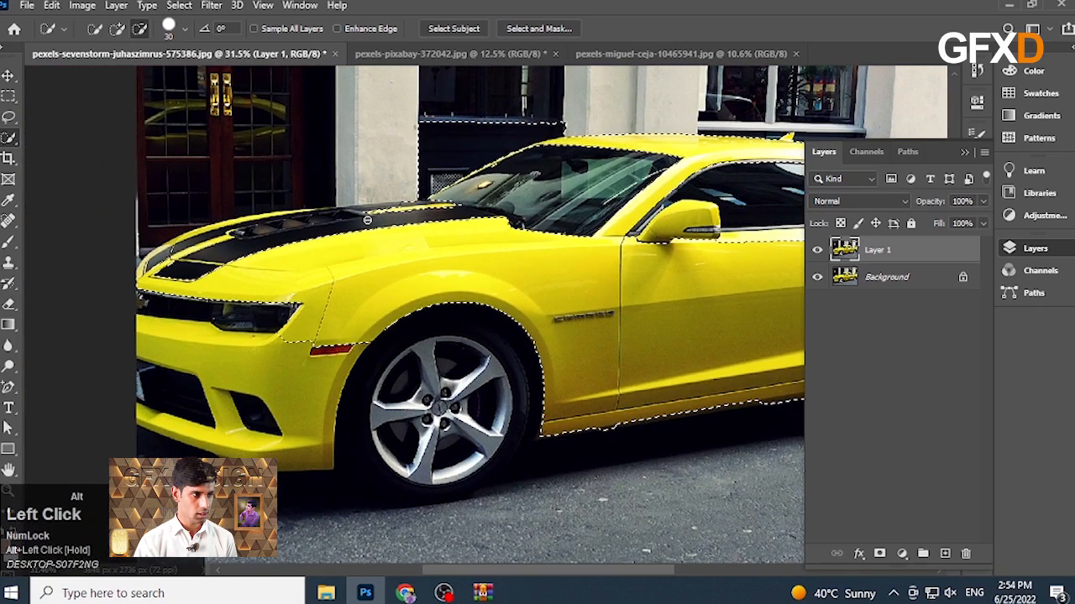
{"action": "scroll", "coordinate": [365, 222], "scroll_direction": "up", "scroll_amount": 2}
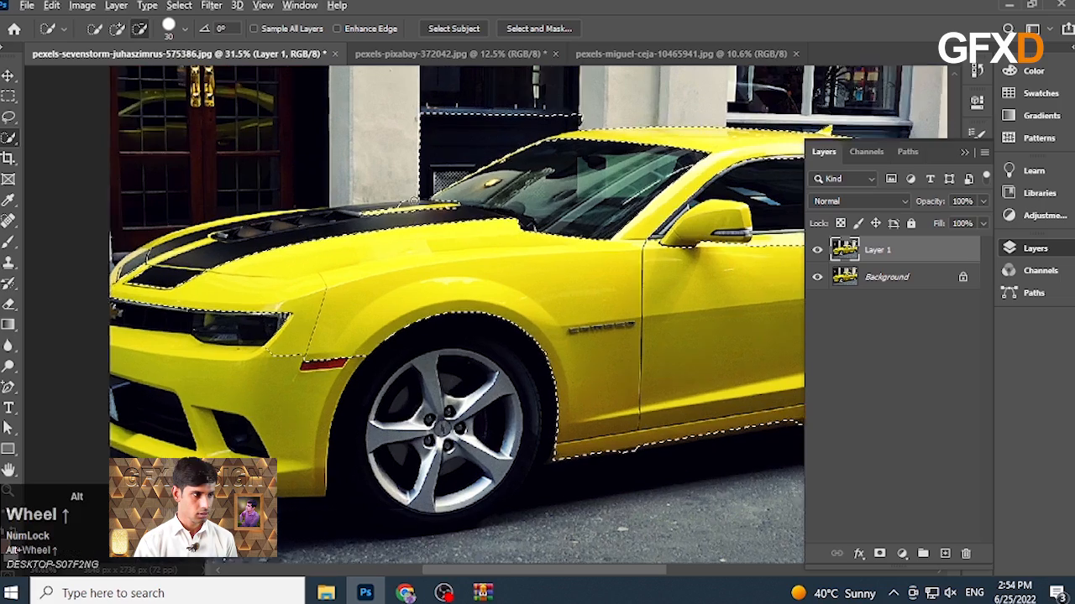
Add the yellow front bumper to the selection, leaving out the headlight, grille and air intakes
{"action": "key", "text": "space"}
{"action": "left_click_drag", "start_coordinate": [336, 222], "coordinate": [428, 149]}
{"action": "mouse_move", "coordinate": [369, 295]}
{"action": "left_mouse_down"}
{"action": "mouse_move", "coordinate": [467, 256]}
{"action": "mouse_move", "coordinate": [452, 295]}
{"action": "mouse_move", "coordinate": [481, 240]}
{"action": "mouse_move", "coordinate": [523, 200]}
{"action": "left_mouse_up"}
{"action": "key", "text": "space"}
{"action": "left_click_drag", "start_coordinate": [440, 224], "coordinate": [451, 250]}
{"action": "left_click_drag", "start_coordinate": [568, 305], "coordinate": [498, 309]}
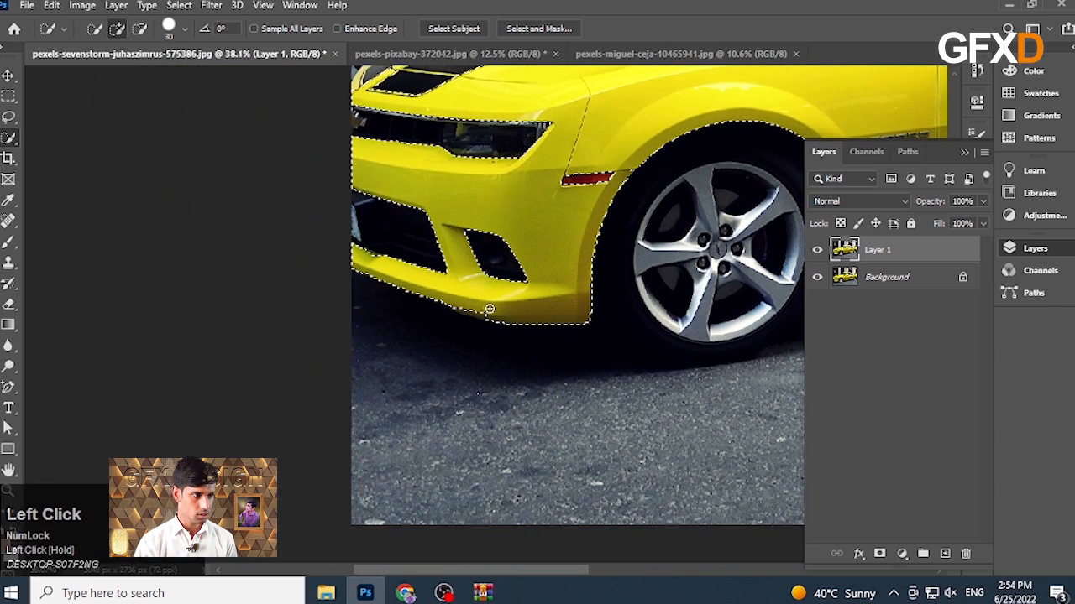
Add the narrow yellow band between the black hood stripes to the selection with a 20 px brush
{"action": "key", "text": "space"}
{"action": "left_click_drag", "start_coordinate": [454, 271], "coordinate": [451, 377]}
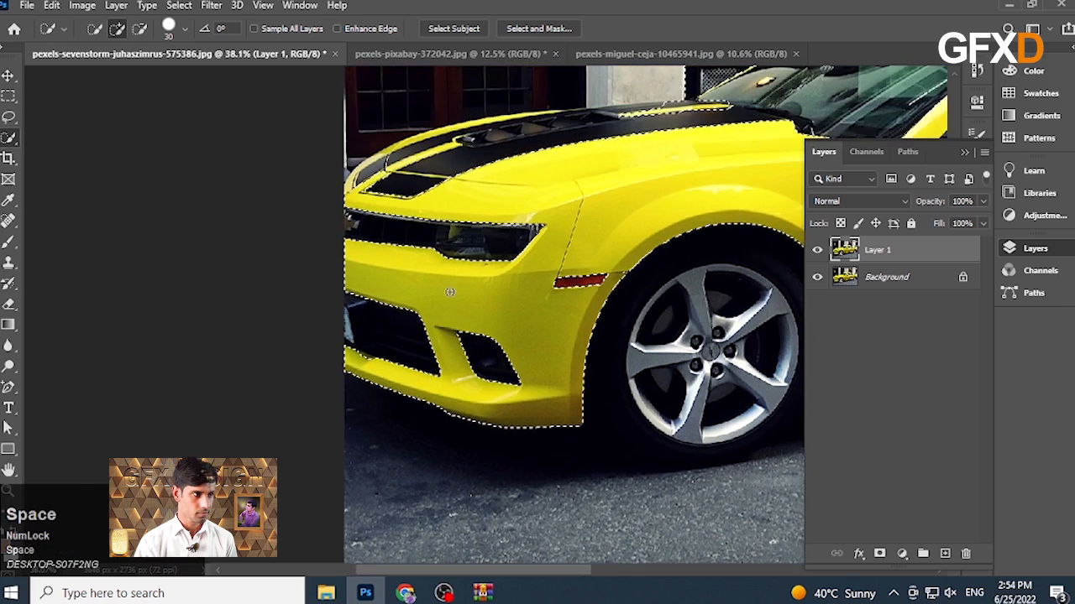
{"action": "scroll", "coordinate": [455, 254], "scroll_direction": "up", "scroll_amount": 1}
{"action": "key", "text": "space"}
{"action": "left_click_drag", "start_coordinate": [458, 255], "coordinate": [411, 387]}
{"action": "scroll", "coordinate": [345, 308], "scroll_direction": "up", "scroll_amount": 2}
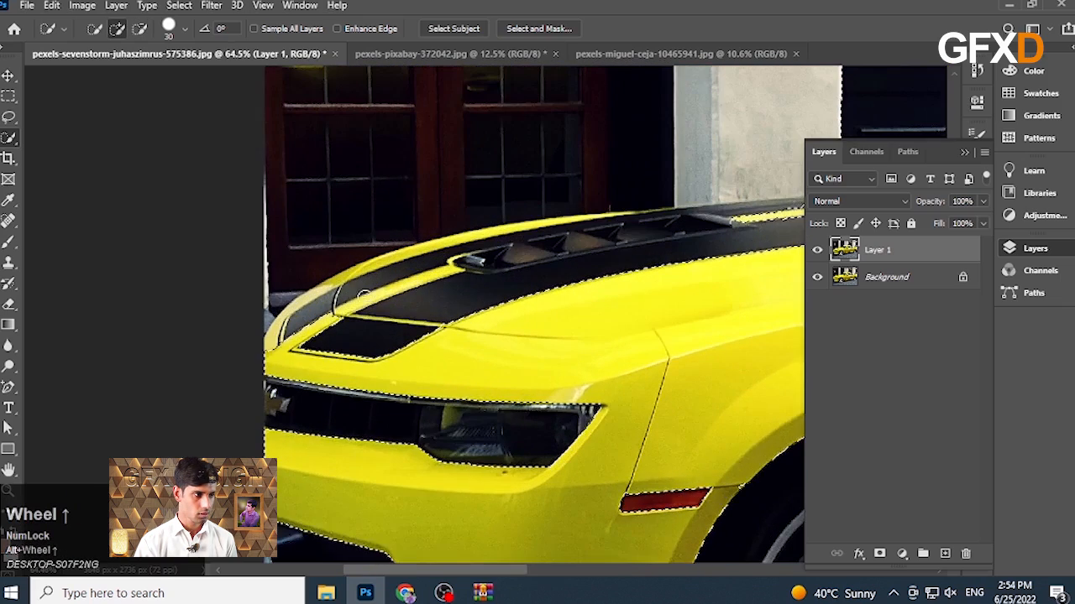
{"action": "key", "text": "bracketleft"}
{"action": "left_click_drag", "start_coordinate": [337, 315], "coordinate": [370, 299]}
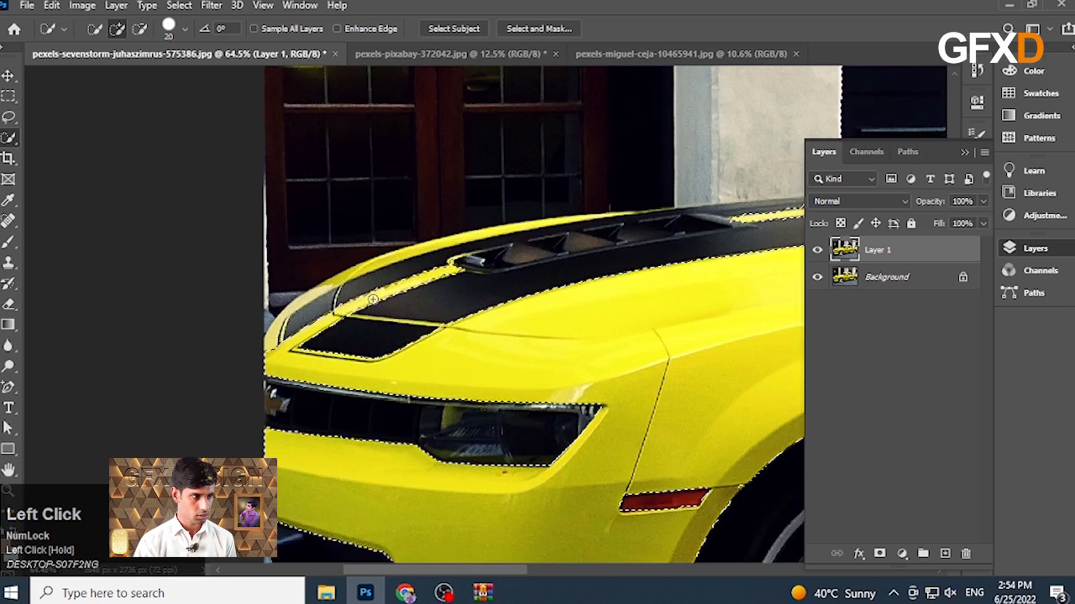
With an 8 px brush, select the thin yellow line crossing the front of the hood stripe and subtract the black spill-over above it
{"action": "scroll", "coordinate": [383, 296], "scroll_direction": "up", "scroll_amount": 2}
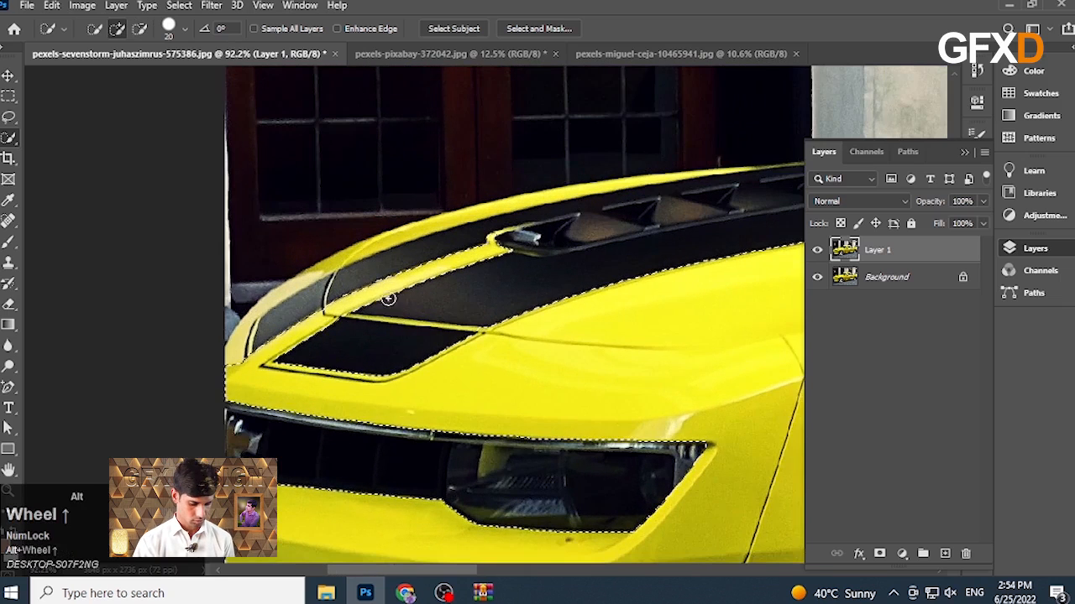
{"action": "key", "text": "bracketleft"}
{"action": "key", "text": "bracketleft"}
{"action": "key", "text": "bracketleft"}
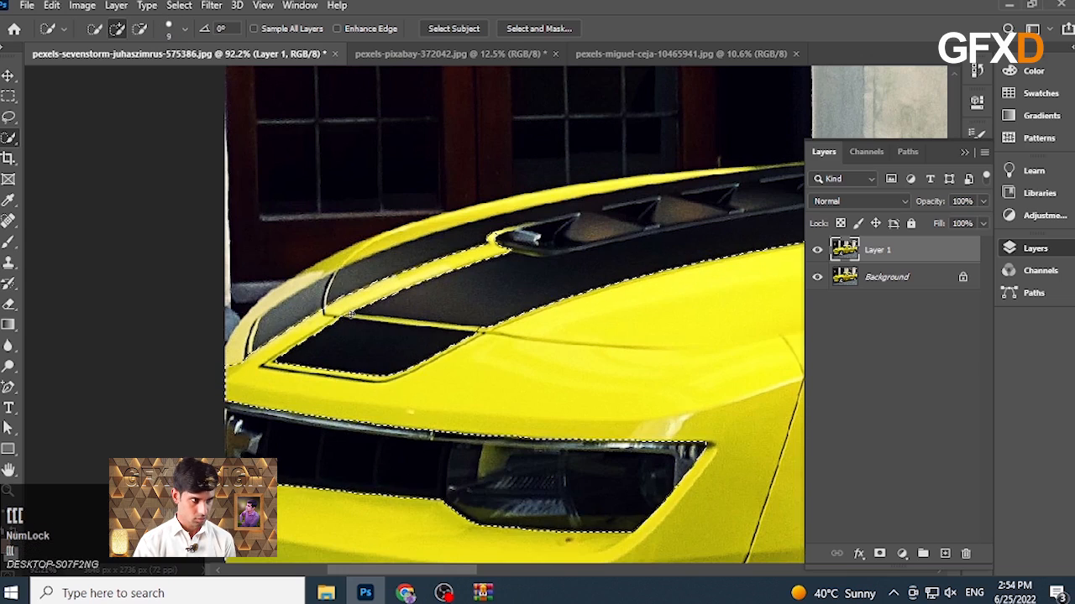
{"action": "left_click_drag", "start_coordinate": [348, 313], "coordinate": [479, 327]}
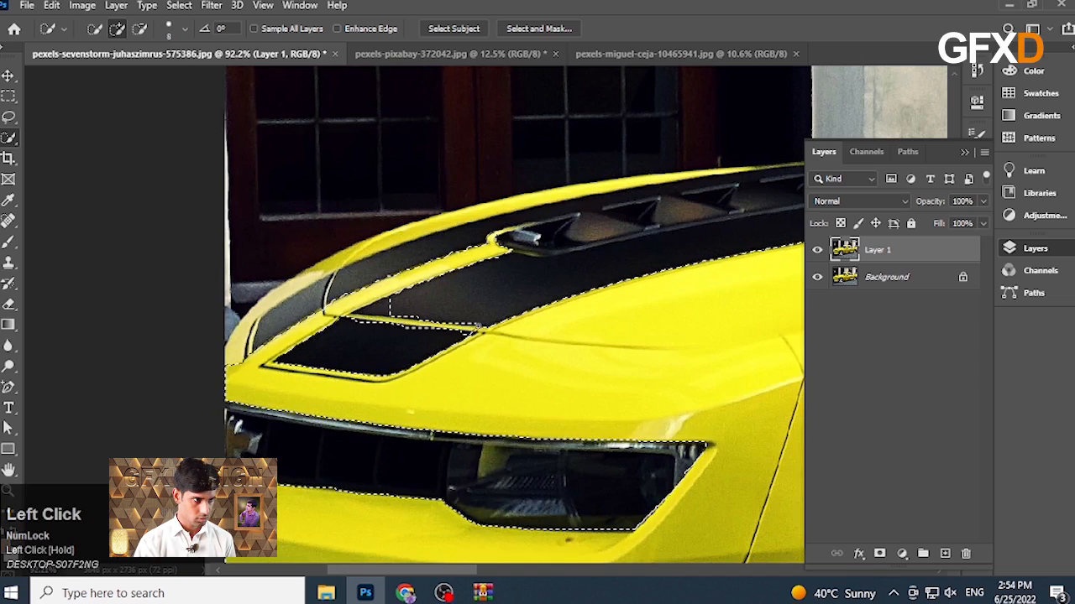
{"action": "left_click", "coordinate": [390, 301], "text": "alt"}
{"action": "left_click_drag", "start_coordinate": [390, 301], "coordinate": [384, 304]}
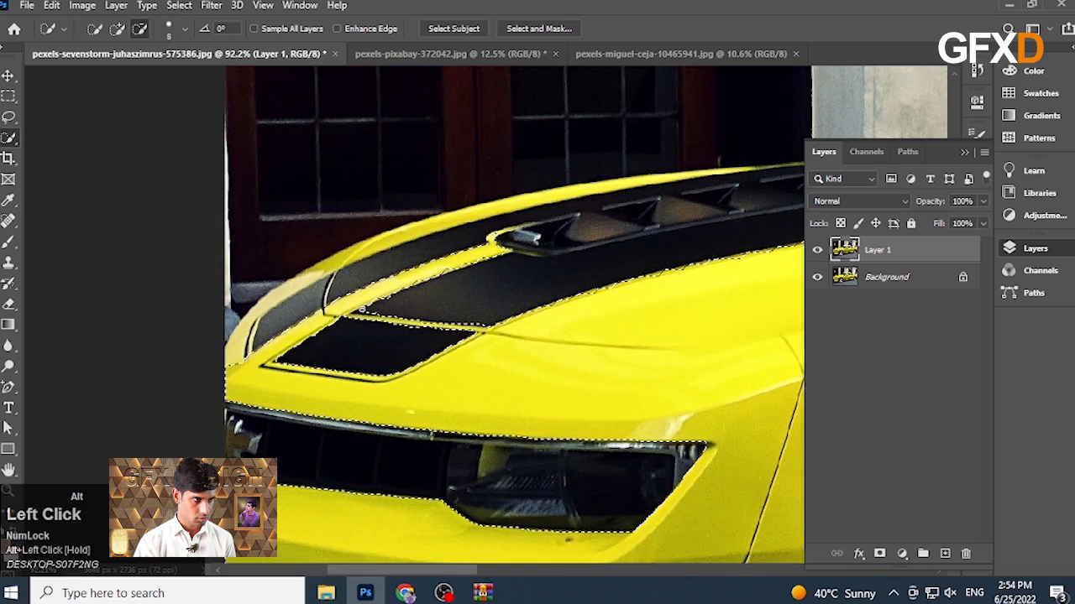
Add the hood's far yellow edge to the selection and trim the spill-over onto the door behind it
{"action": "key", "text": "space"}
{"action": "mouse_move", "coordinate": [358, 283]}
{"action": "left_mouse_down"}
{"action": "mouse_move", "coordinate": [371, 338]}
{"action": "mouse_move", "coordinate": [360, 338]}
{"action": "mouse_move", "coordinate": [415, 290]}
{"action": "mouse_move", "coordinate": [473, 268]}
{"action": "mouse_move", "coordinate": [404, 280]}
{"action": "left_mouse_up"}
{"action": "scroll", "coordinate": [514, 274], "scroll_direction": "down", "scroll_amount": 2}
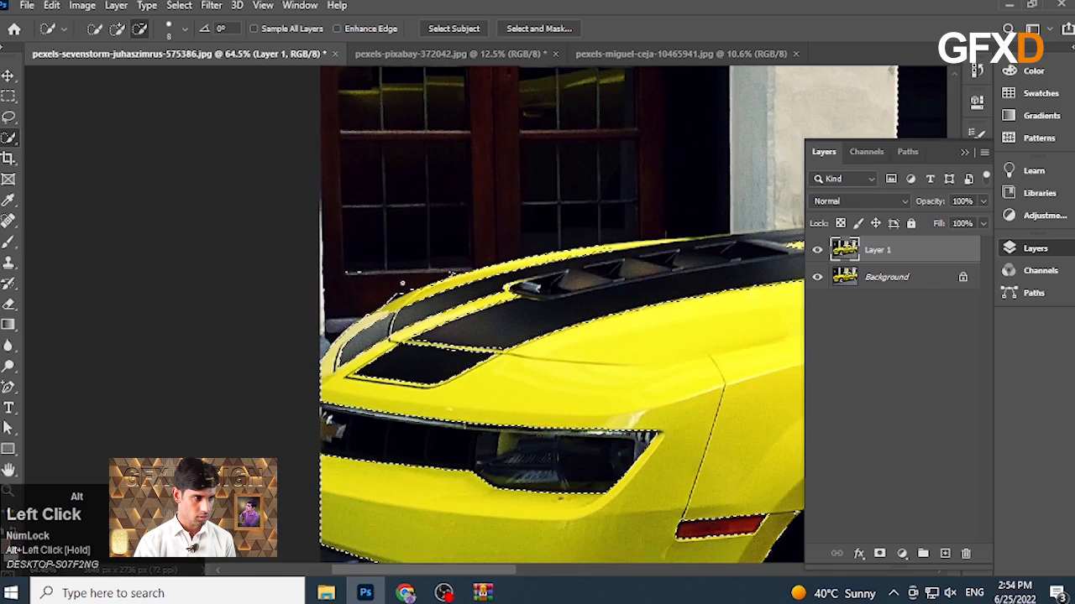
{"action": "scroll", "coordinate": [387, 304], "scroll_direction": "up", "scroll_amount": 2}
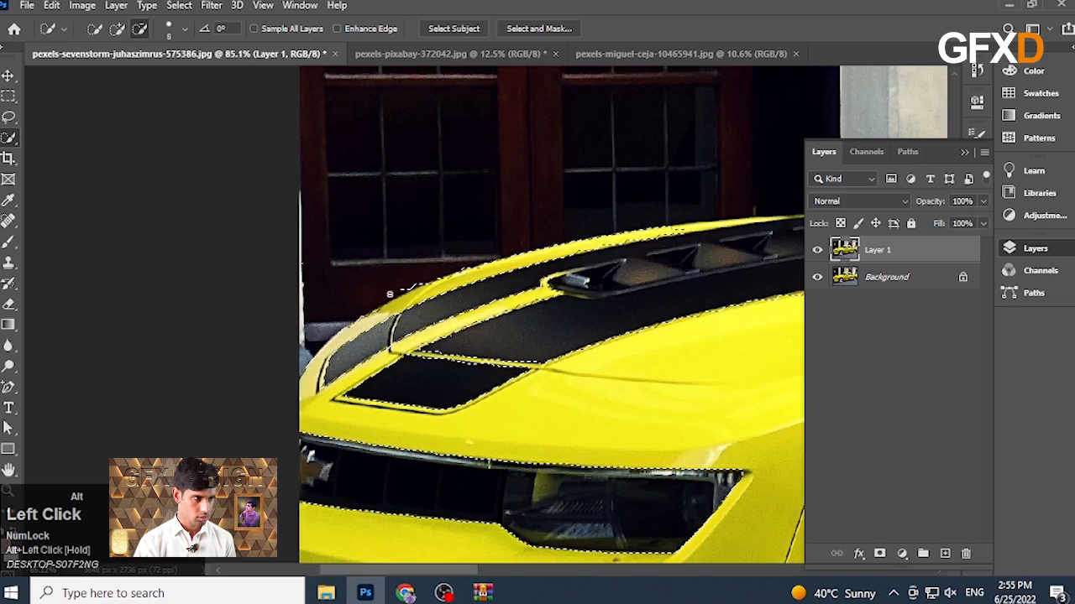
Remove the dark wall area beside the windshield from the selection and tidy the edge at the front roof corner
{"action": "scroll", "coordinate": [417, 277], "scroll_direction": "down", "scroll_amount": 5}
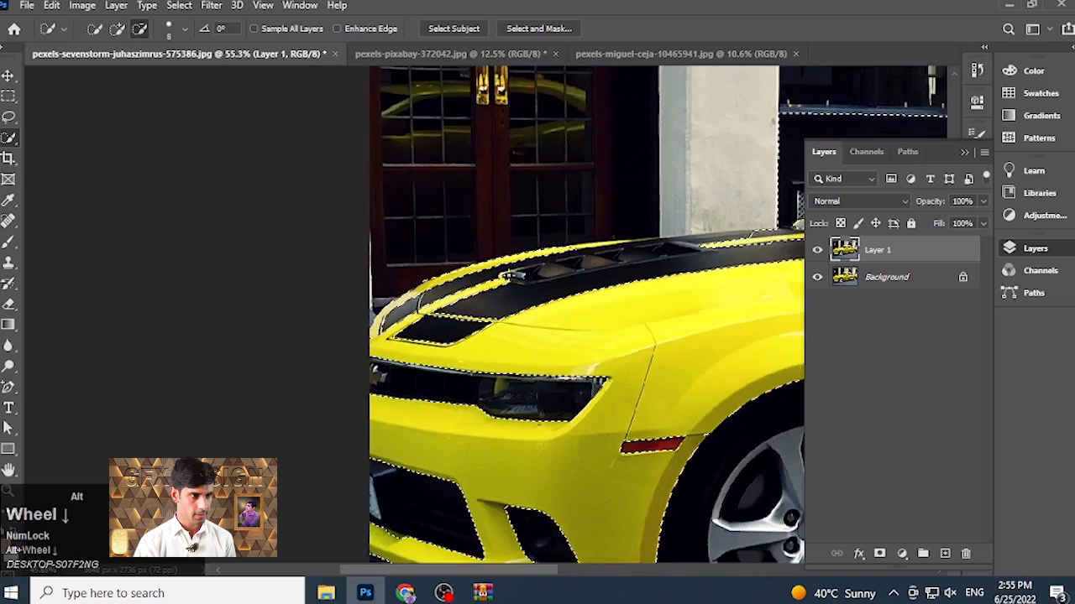
{"action": "left_click_drag", "start_coordinate": [641, 263], "coordinate": [483, 323]}
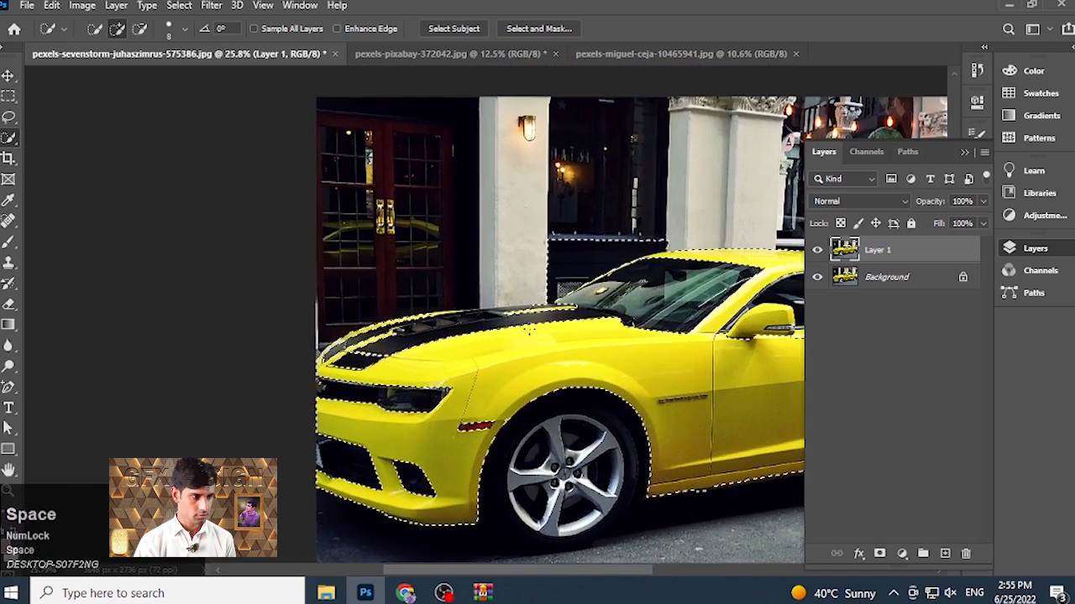
{"action": "scroll", "coordinate": [541, 336], "scroll_direction": "up", "scroll_amount": 2}
{"action": "left_click_drag", "start_coordinate": [549, 283], "coordinate": [492, 312]}
{"action": "scroll", "coordinate": [496, 313], "scroll_direction": "up", "scroll_amount": 5}
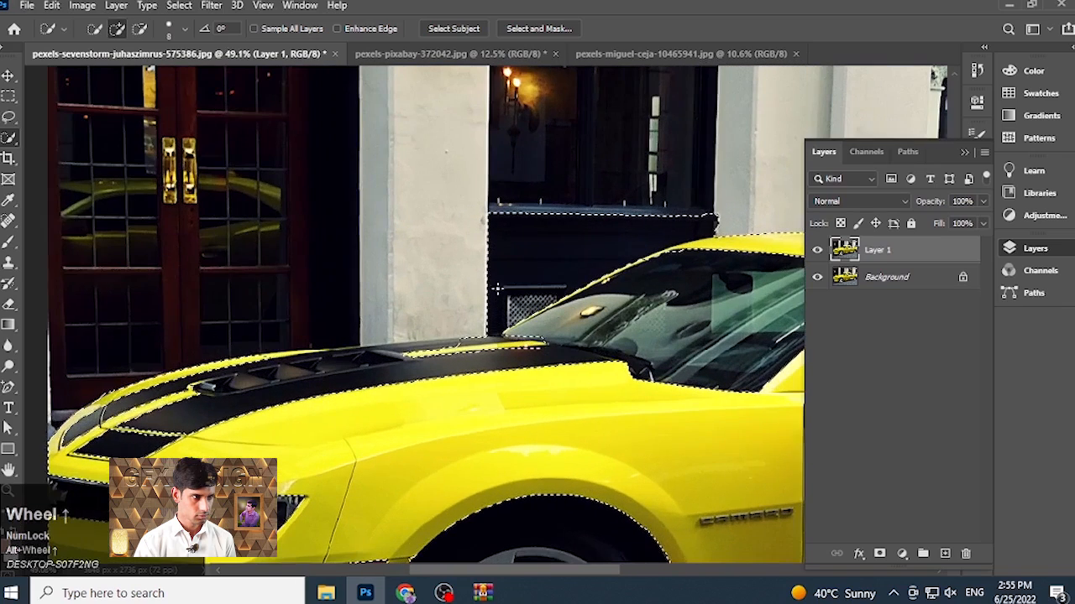
{"action": "left_click_drag", "start_coordinate": [690, 214], "coordinate": [553, 245]}
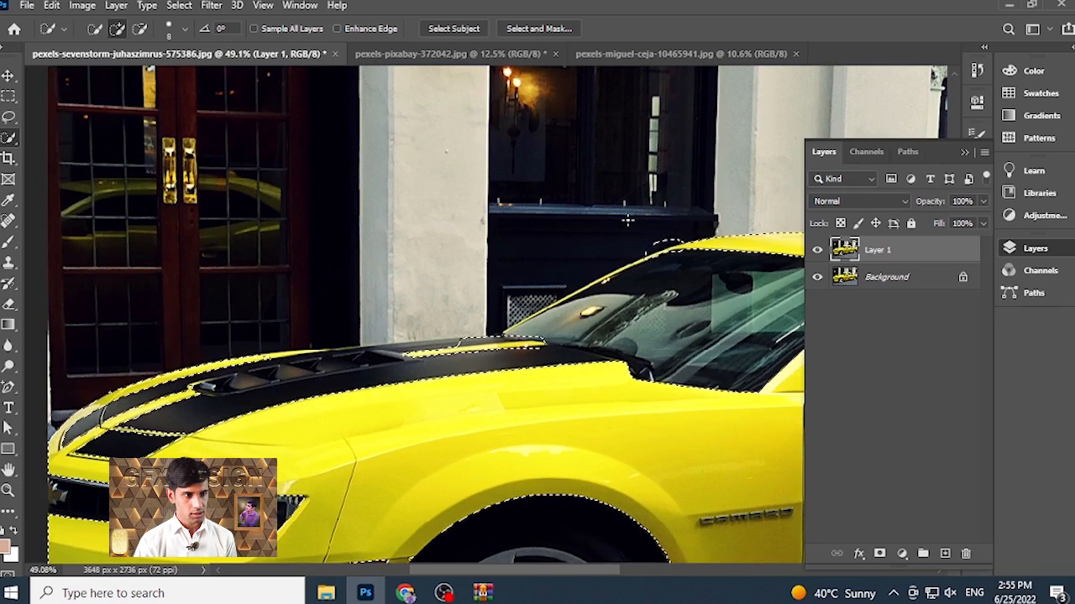
{"action": "left_click_drag", "start_coordinate": [683, 234], "coordinate": [677, 240]}
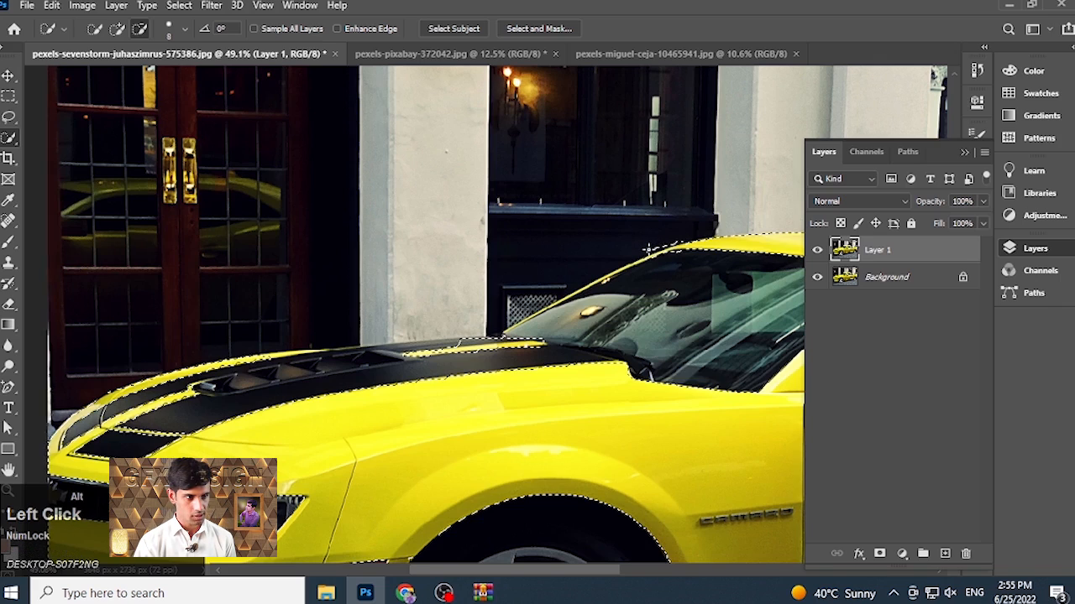
Subtract the black area around the yellow hood band near the windshield base from the selection
{"action": "left_click_drag", "start_coordinate": [602, 268], "coordinate": [577, 187]}
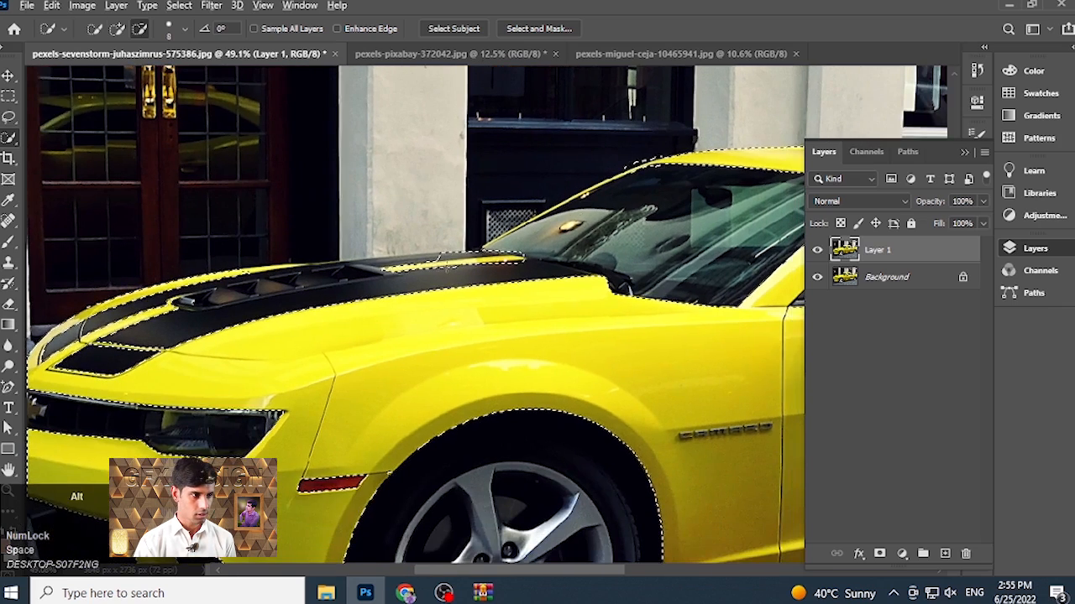
{"action": "scroll", "coordinate": [520, 260], "scroll_direction": "up", "scroll_amount": 2}
{"action": "left_click", "coordinate": [433, 253], "text": "alt"}
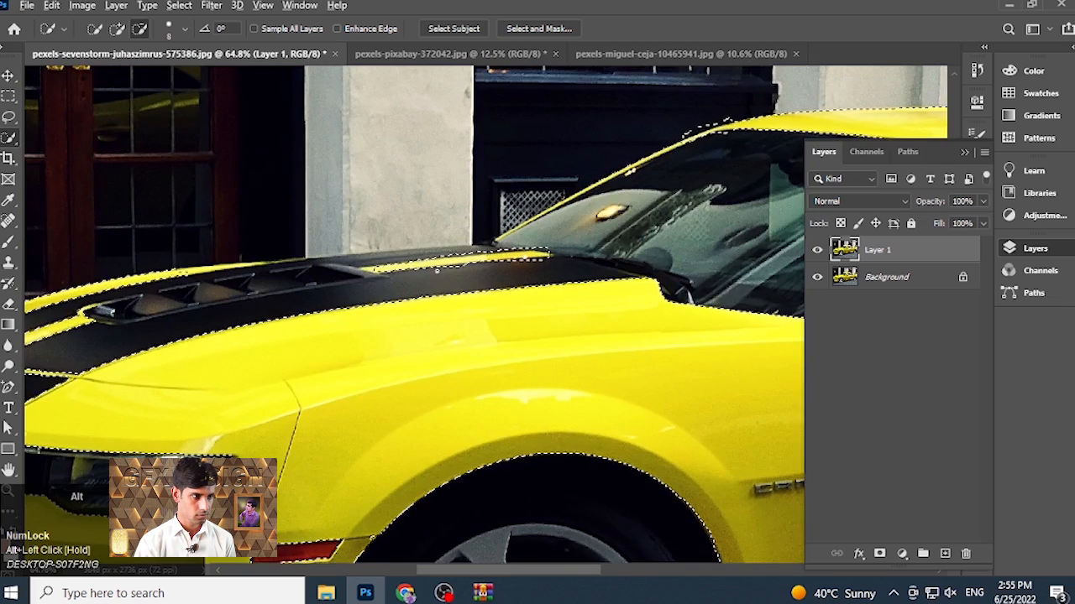
Add the side mirror's yellow housing to the selection and subtract its dark signal-lamp strip
{"action": "scroll", "coordinate": [491, 365], "scroll_direction": "down", "scroll_amount": 5}
{"action": "scroll", "coordinate": [491, 365], "scroll_direction": "up", "scroll_amount": 2}
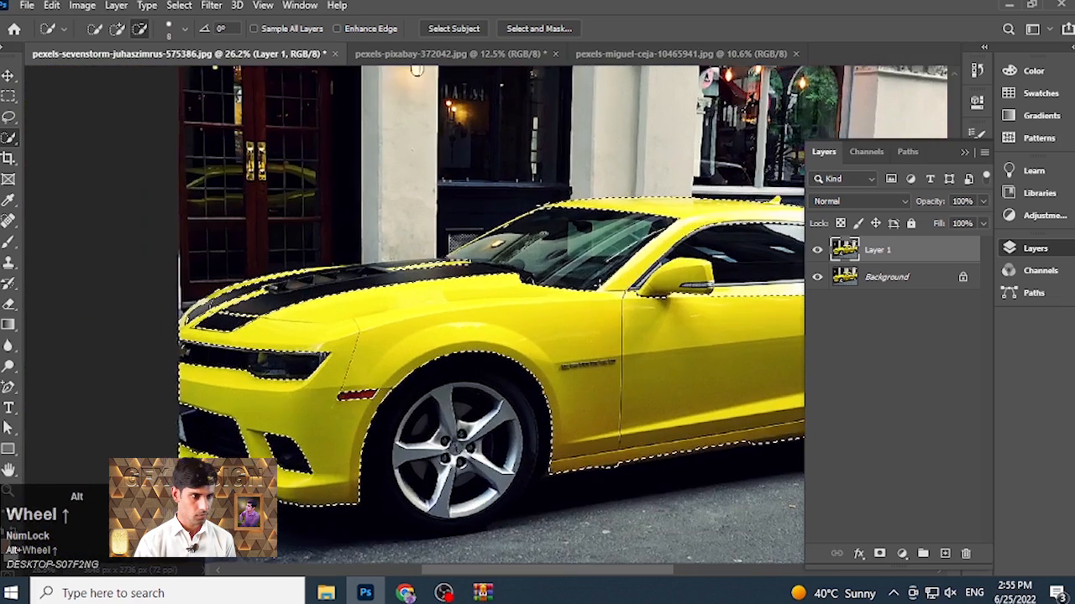
{"action": "left_click_drag", "start_coordinate": [688, 277], "coordinate": [461, 270]}
{"action": "scroll", "coordinate": [490, 263], "scroll_direction": "up", "scroll_amount": 2}
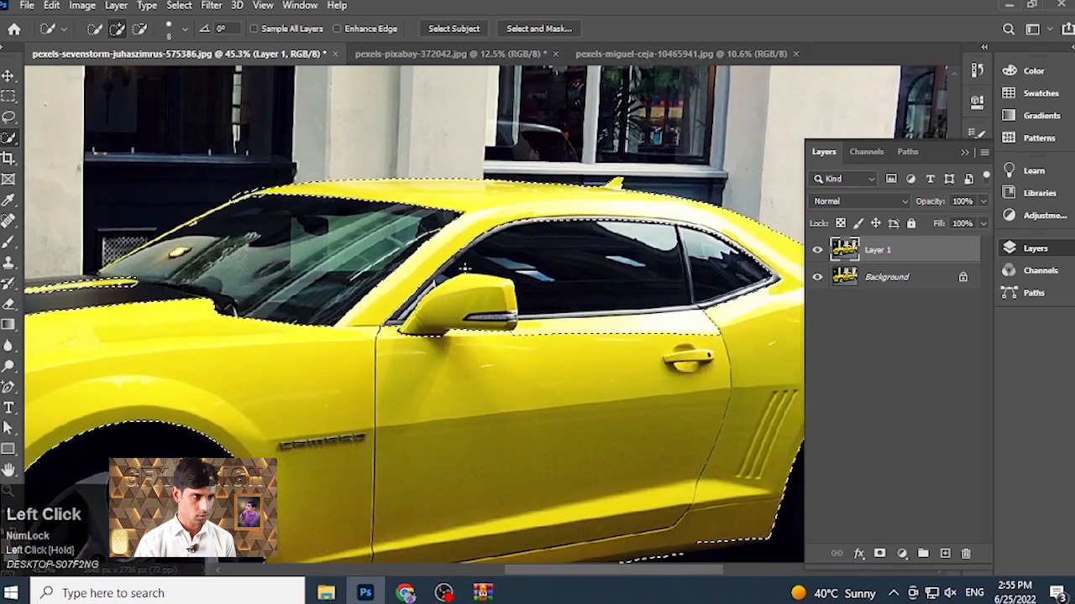
{"action": "left_click", "coordinate": [448, 307], "text": "alt"}
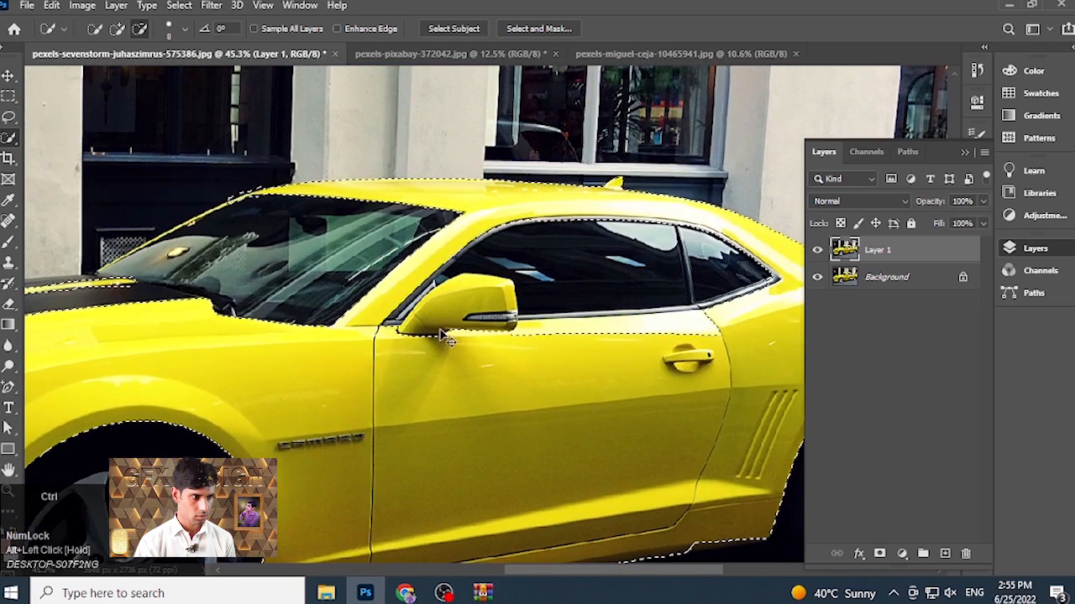
{"action": "key", "text": "ctrl+z"}
{"action": "left_click", "coordinate": [462, 306]}
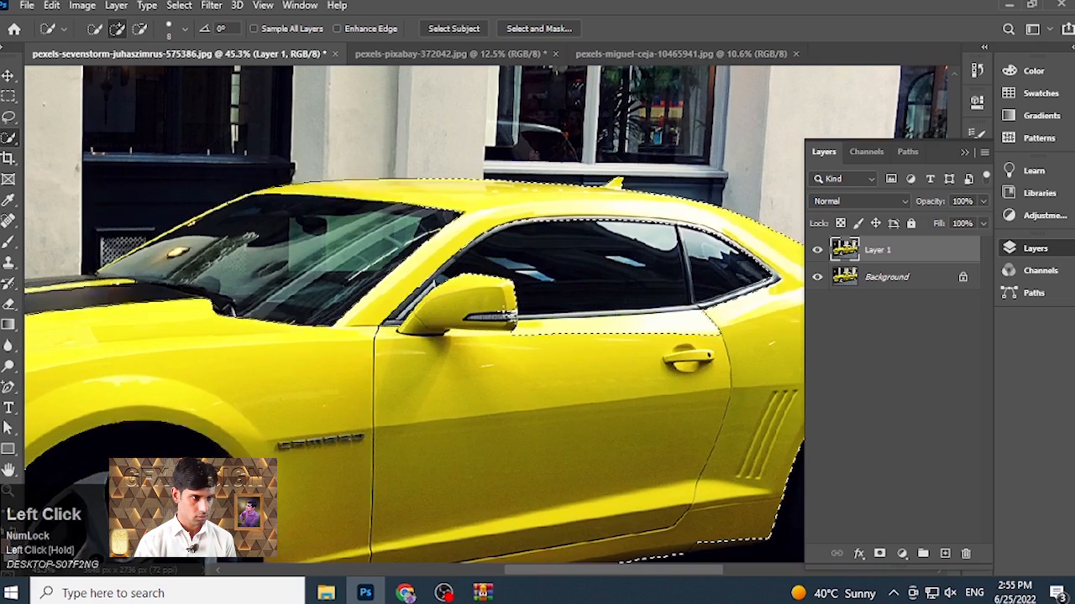
{"action": "scroll", "coordinate": [509, 315], "scroll_direction": "up", "scroll_amount": 1}
{"action": "scroll", "coordinate": [513, 314], "scroll_direction": "up", "scroll_amount": 3}
{"action": "left_click", "coordinate": [517, 309], "text": "alt"}
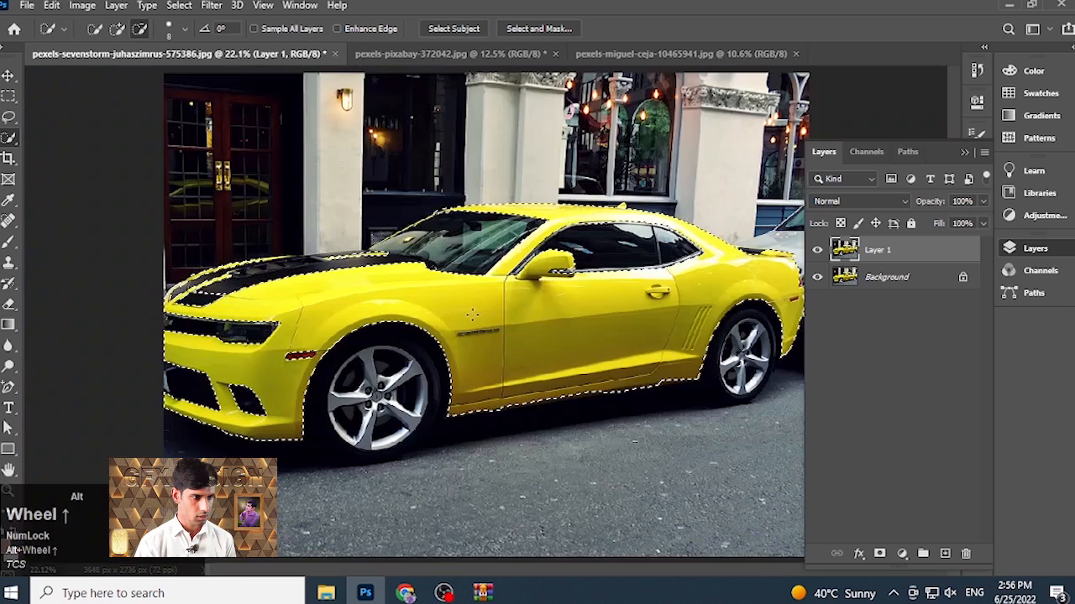
Refine the selection in Select and Mask with radius 2 px, smooth 12, feather 1.3 px, contrast 6% and shift edge -34%
{"action": "left_click", "coordinate": [538, 28]}
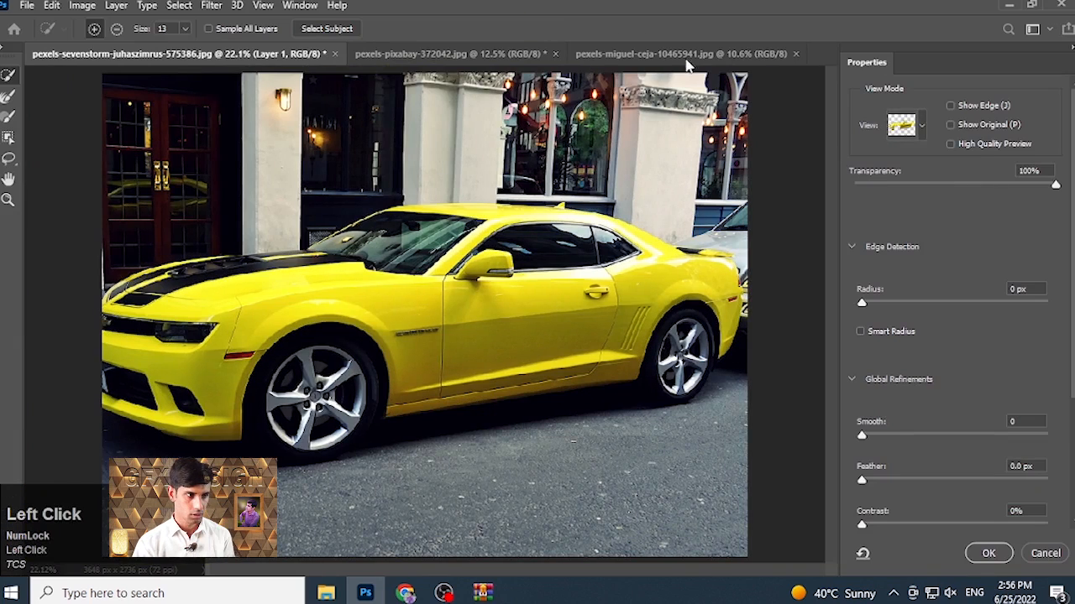
{"action": "left_click_drag", "start_coordinate": [862, 307], "coordinate": [878, 309]}
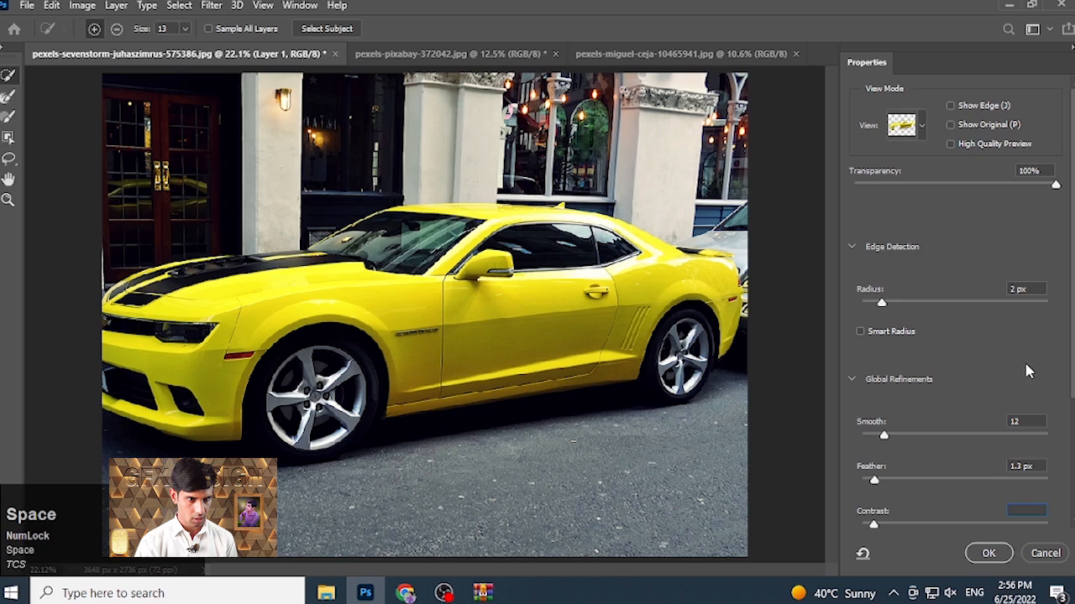
{"action": "left_click_drag", "start_coordinate": [1073, 364], "coordinate": [1073, 458]}
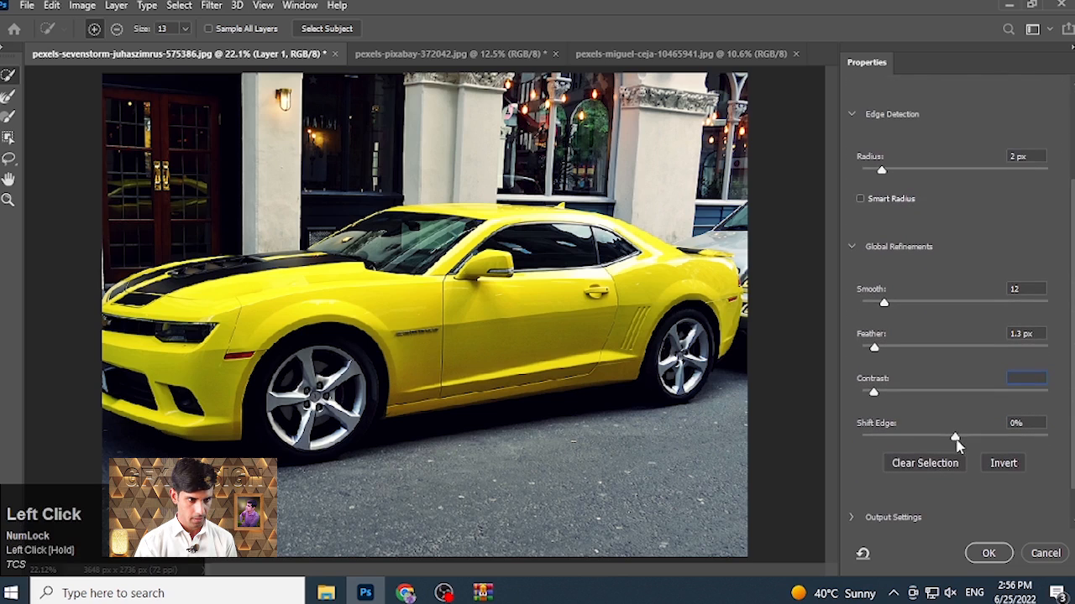
{"action": "left_click", "coordinate": [951, 448]}
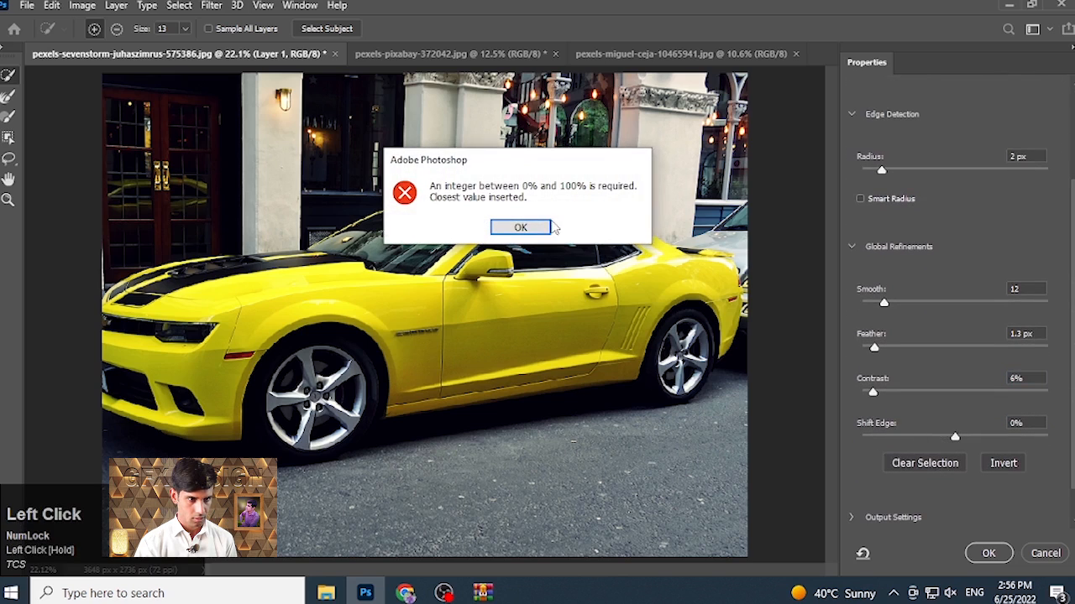
{"action": "left_click", "coordinate": [535, 232]}
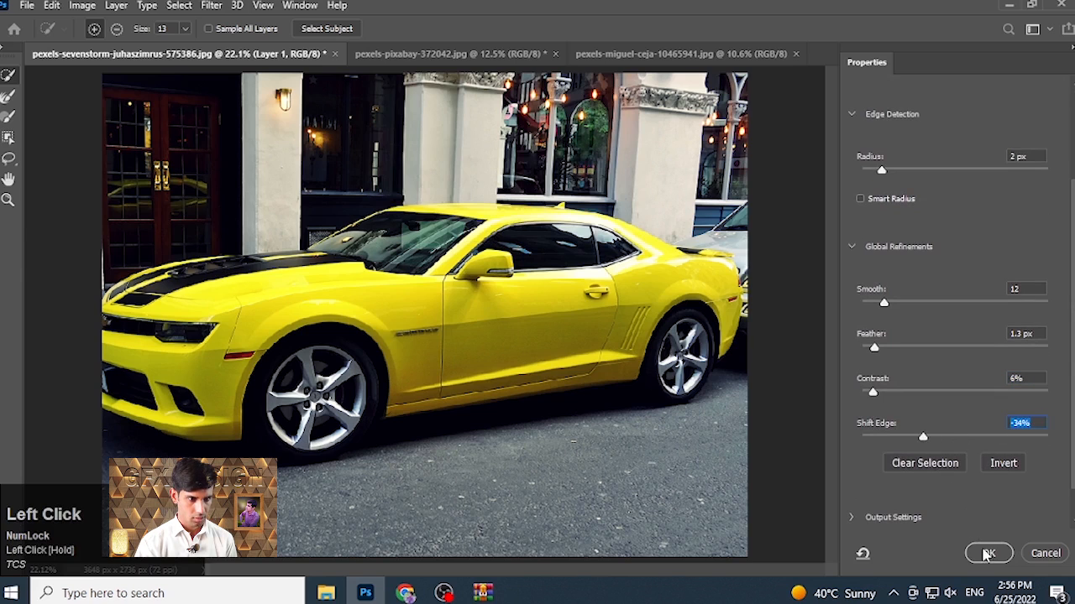
{"action": "left_click", "coordinate": [989, 553]}
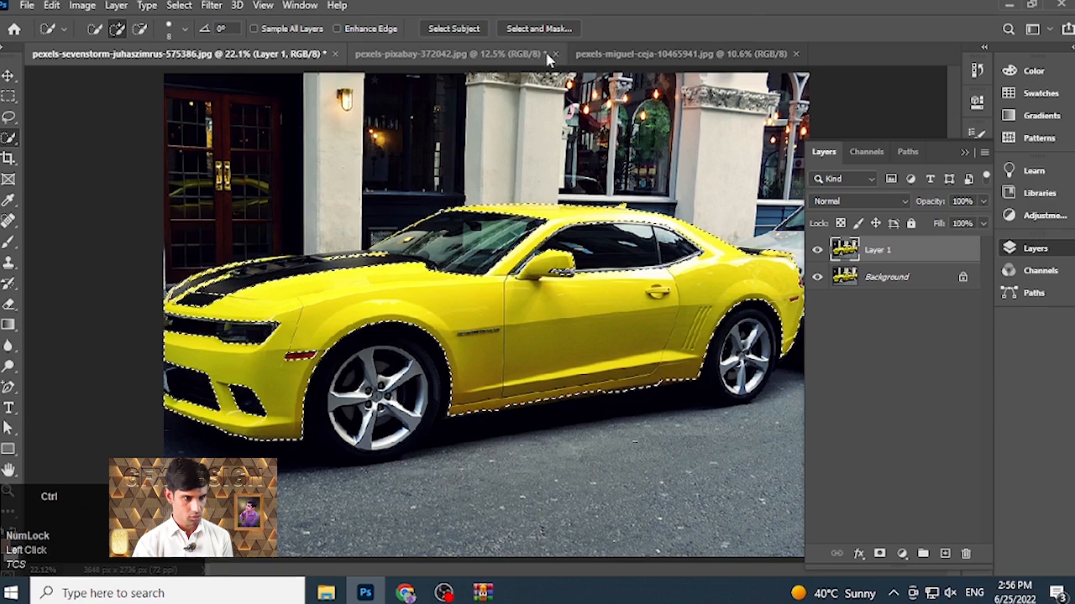
Copy the selected bodywork to its own layer and toggle the visibility of all layers to check the cutout
{"action": "key", "text": "ctrl+j"}
{"action": "left_click", "coordinate": [818, 277]}
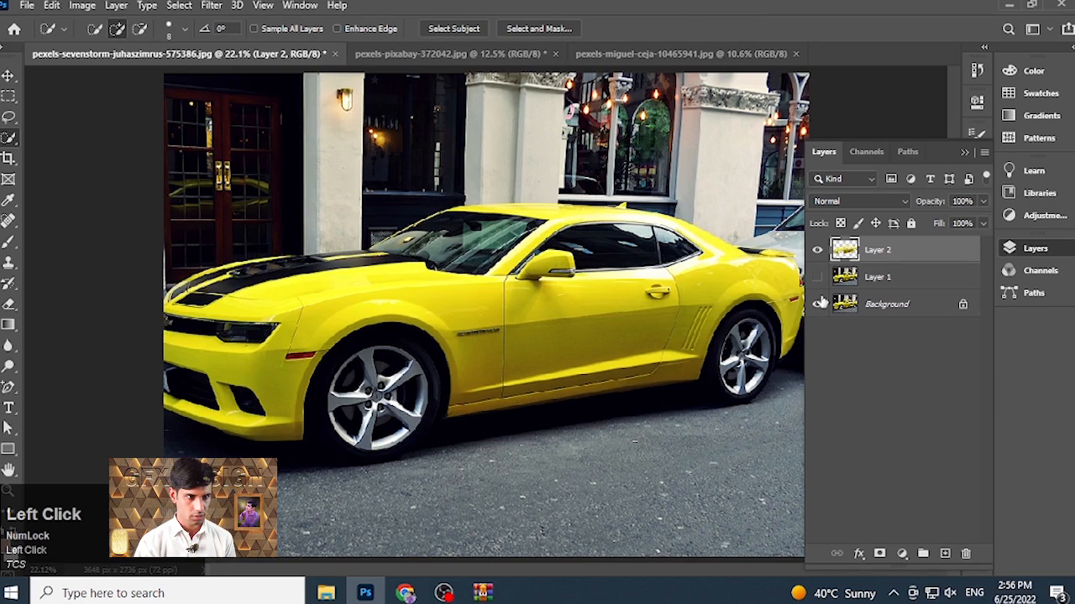
{"action": "left_click", "coordinate": [817, 304]}
{"action": "left_click", "coordinate": [818, 250]}
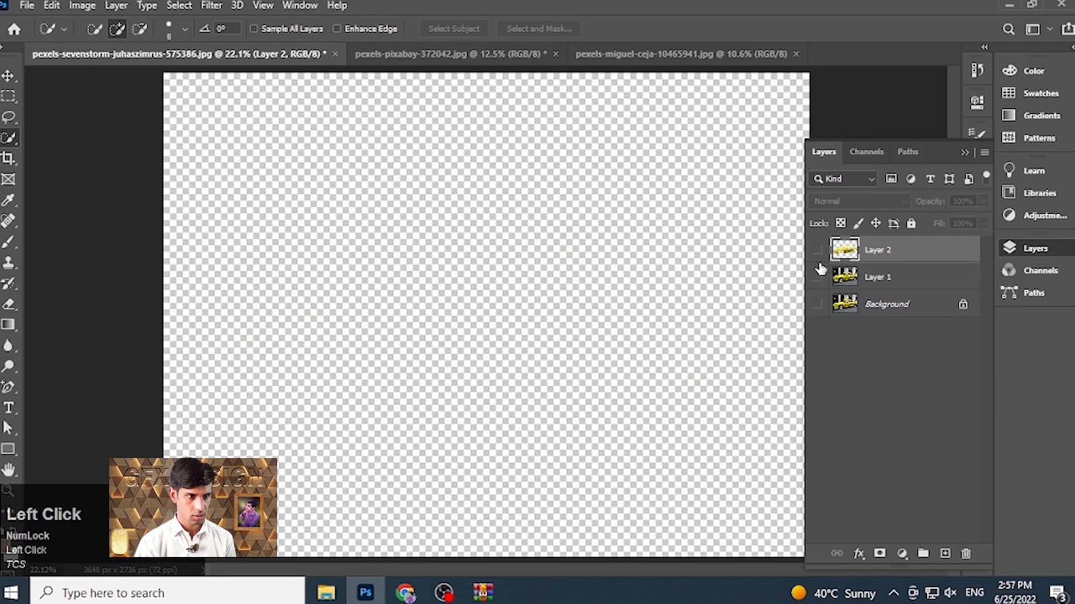
{"action": "left_click", "coordinate": [817, 251]}
{"action": "left_click", "coordinate": [817, 277]}
{"action": "left_click", "coordinate": [817, 304]}
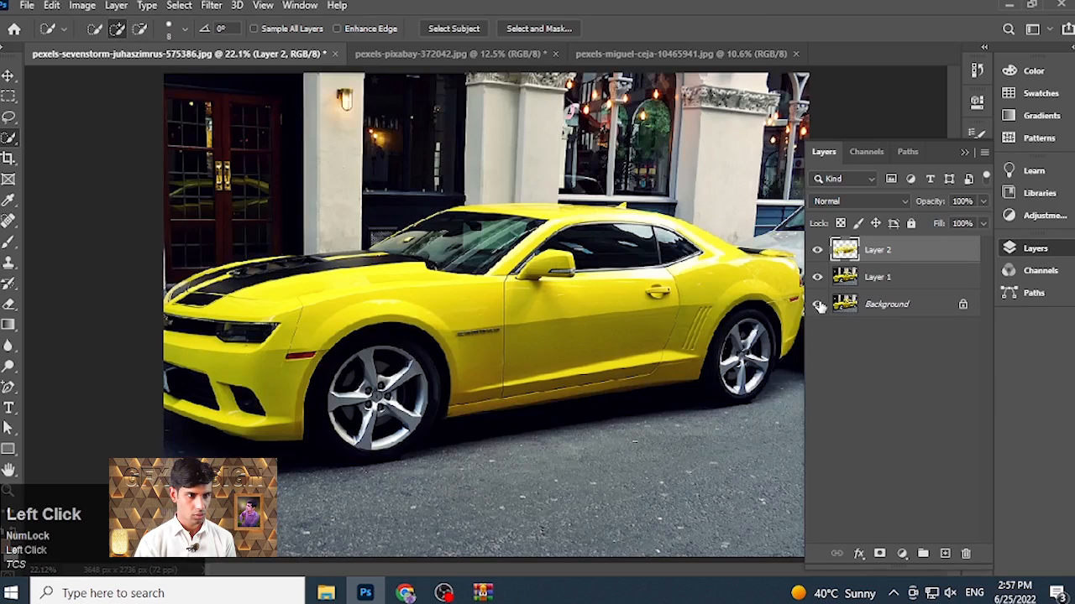
Load the bodywork layer's outline as a selection and add a pure red Solid Color fill layer through it
{"action": "left_click", "coordinate": [836, 262], "text": "ctrl"}
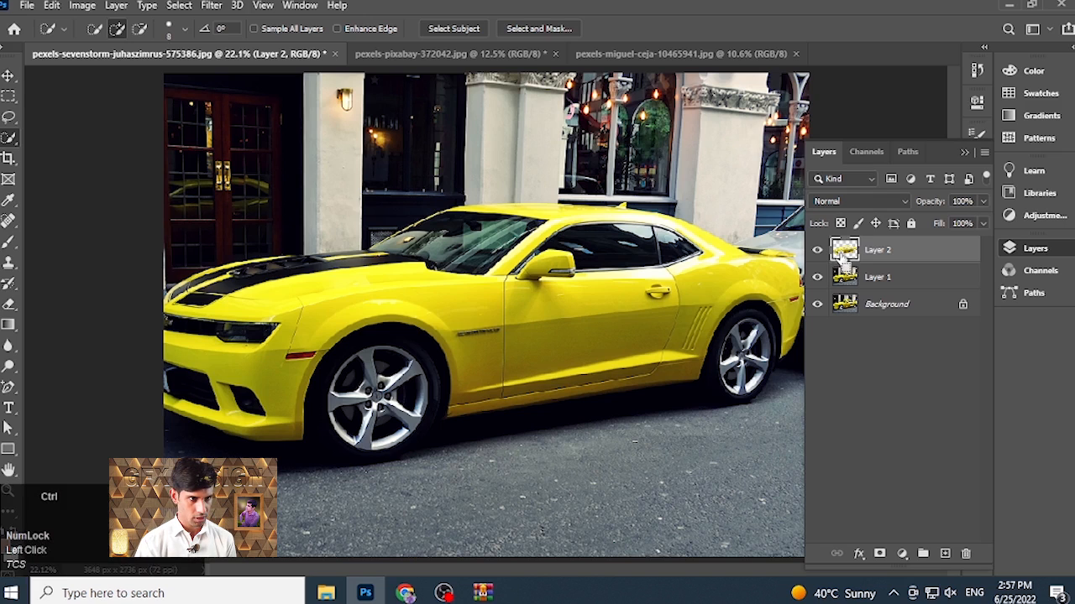
{"action": "left_click", "coordinate": [844, 257], "text": "ctrl"}
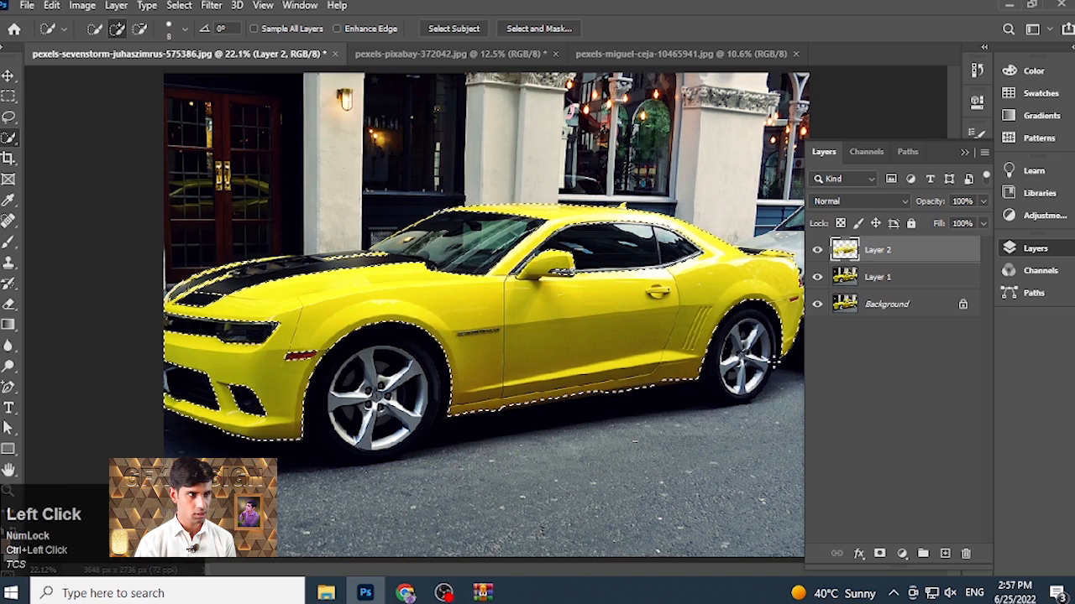
{"action": "left_click", "coordinate": [901, 554]}
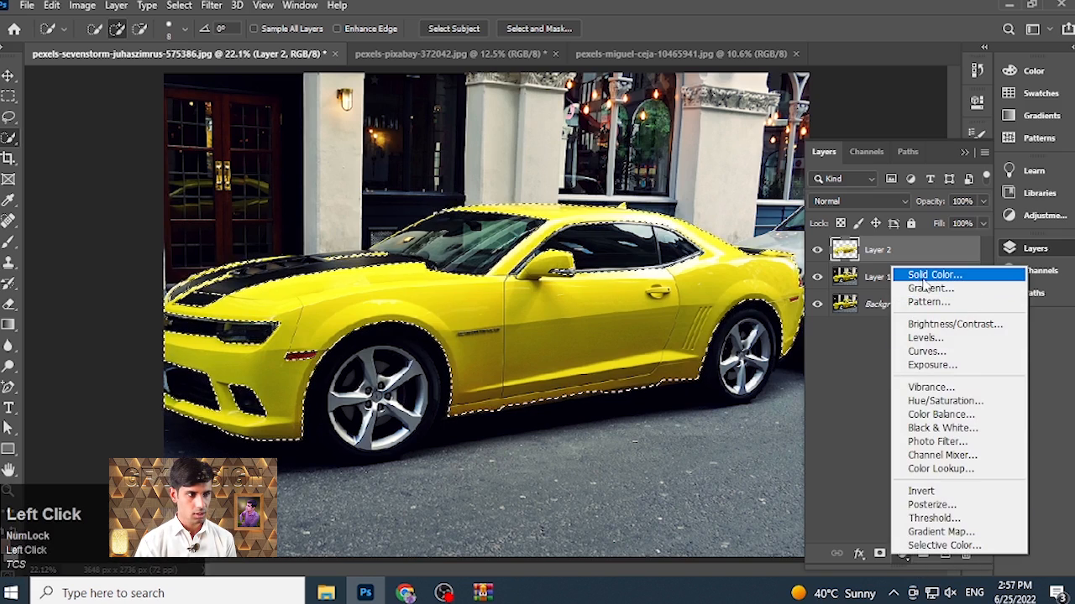
{"action": "left_click", "coordinate": [923, 279]}
{"action": "left_click_drag", "start_coordinate": [649, 81], "coordinate": [686, 74]}
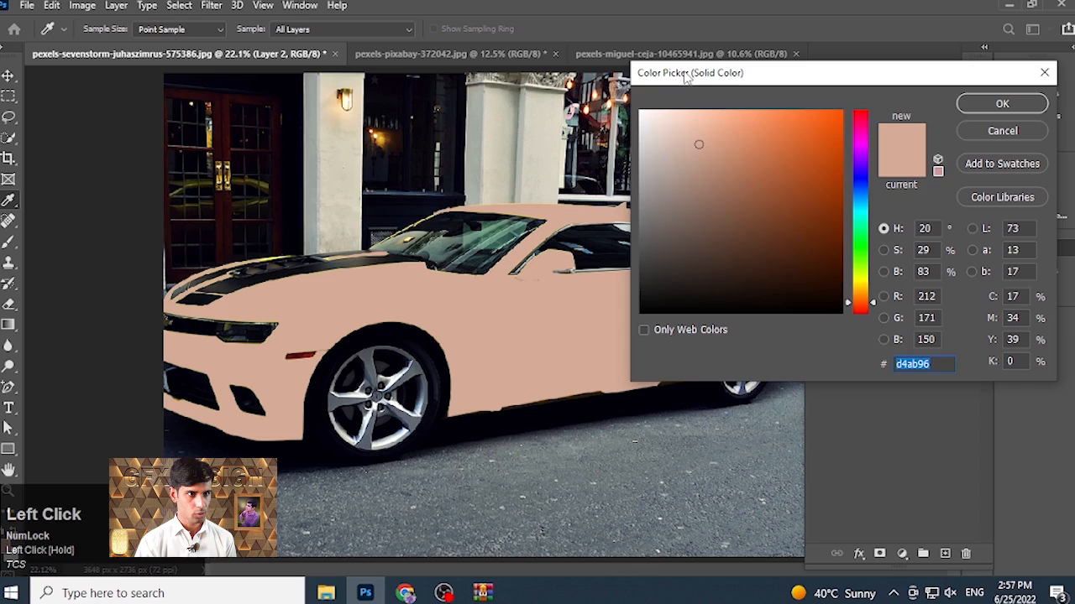
{"action": "left_click", "coordinate": [858, 108]}
{"action": "mouse_move", "coordinate": [835, 114]}
{"action": "left_mouse_down"}
{"action": "mouse_move", "coordinate": [831, 171]}
{"action": "mouse_move", "coordinate": [844, 109]}
{"action": "left_mouse_up"}
{"action": "left_click", "coordinate": [1005, 105]}
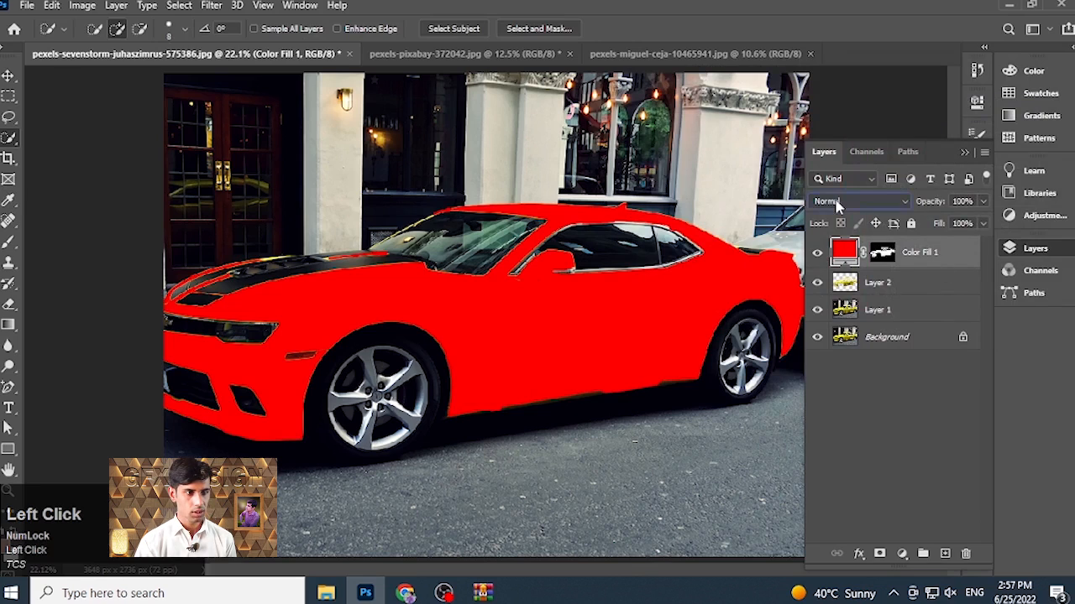
Set the red fill layer's blend mode to Multiply and its opacity to 100%
{"action": "left_click", "coordinate": [836, 205]}
{"action": "left_click", "coordinate": [869, 186]}
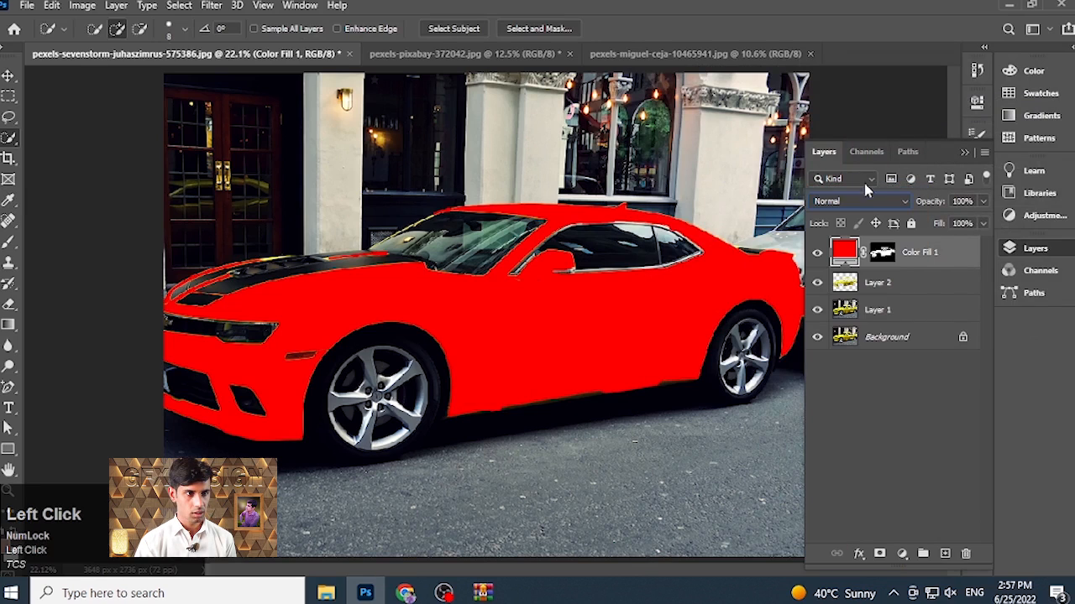
{"action": "left_click", "coordinate": [844, 204]}
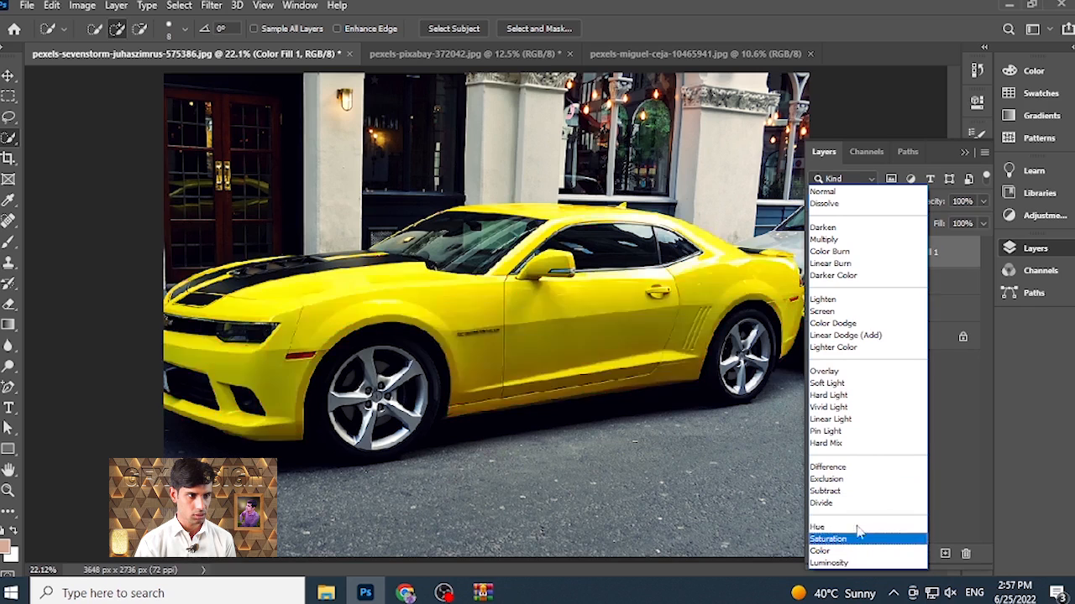
{"action": "left_click", "coordinate": [851, 243]}
{"action": "left_click", "coordinate": [983, 202]}
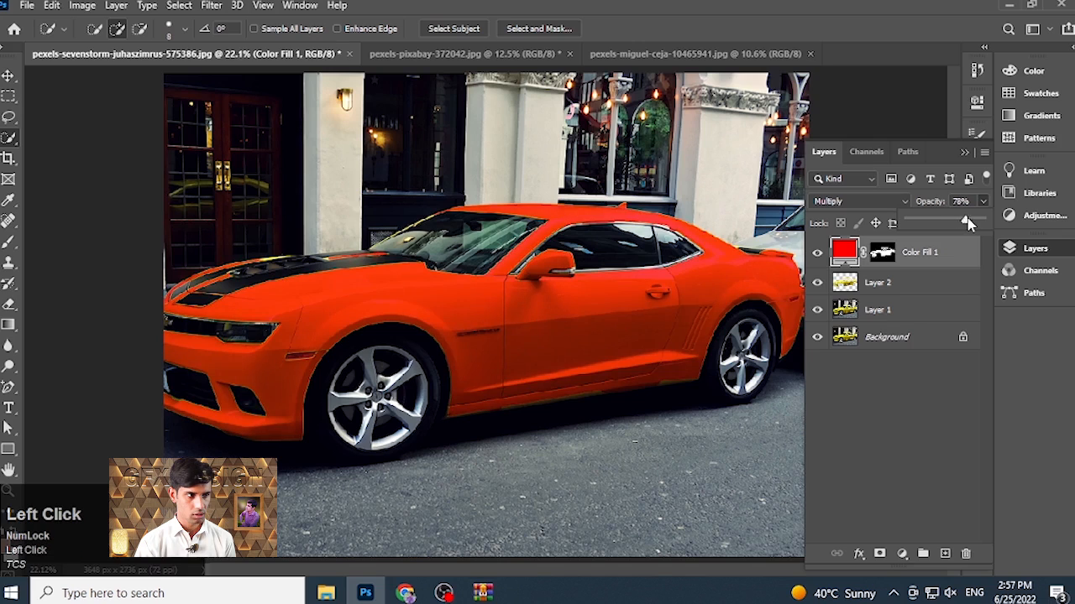
{"action": "left_click_drag", "start_coordinate": [967, 220], "coordinate": [987, 223]}
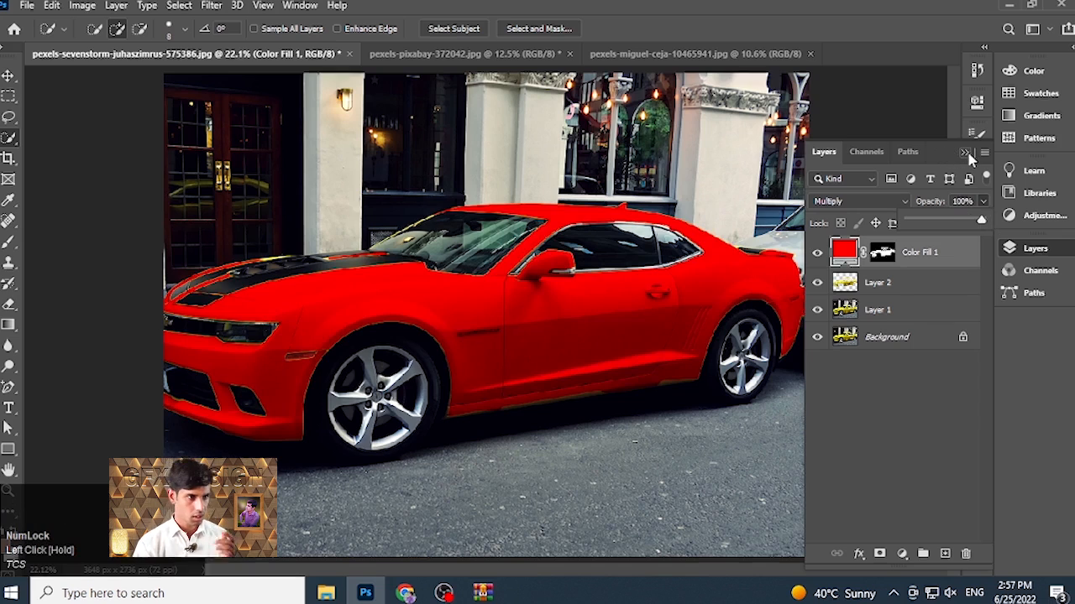
Delete the red fill layer and the bodywork copy above Layer 1
{"action": "left_click", "coordinate": [871, 389]}
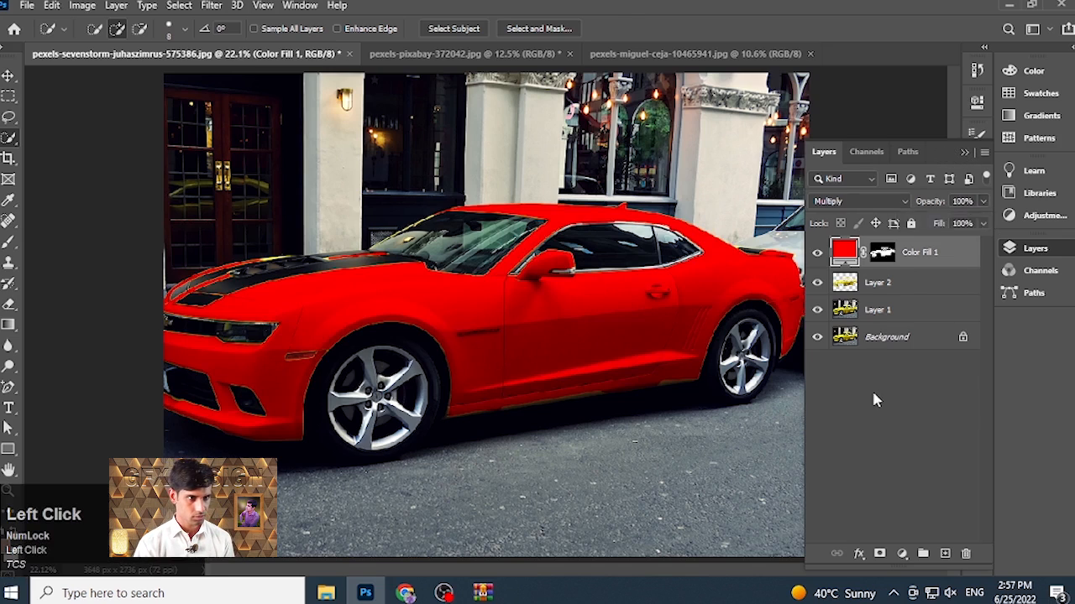
{"action": "key", "text": "Delete"}
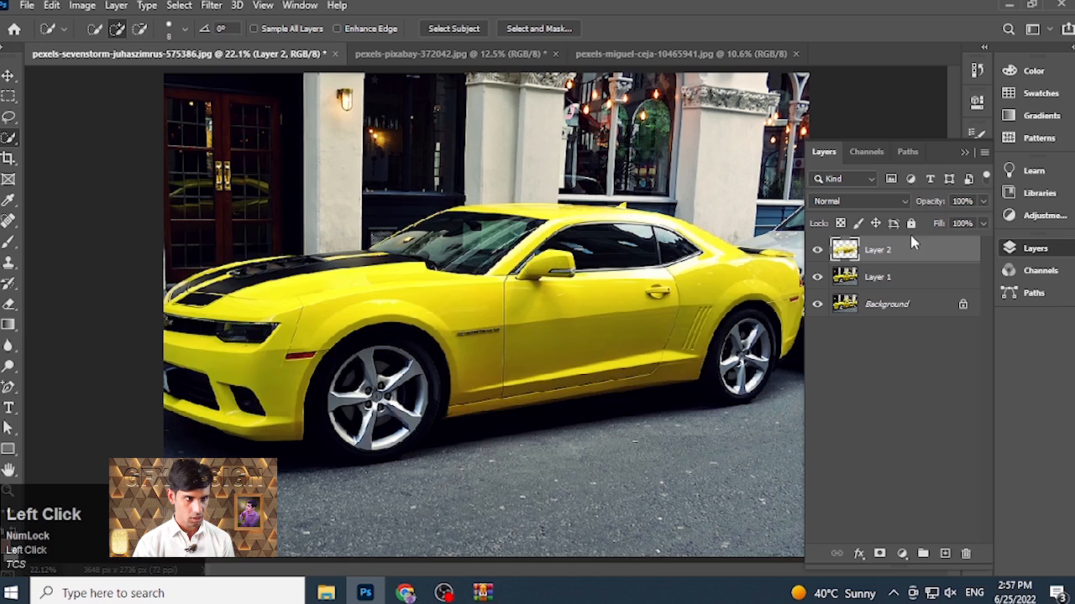
{"action": "key", "text": "Delete"}
{"action": "left_click", "coordinate": [917, 374]}
{"action": "left_click", "coordinate": [855, 252]}
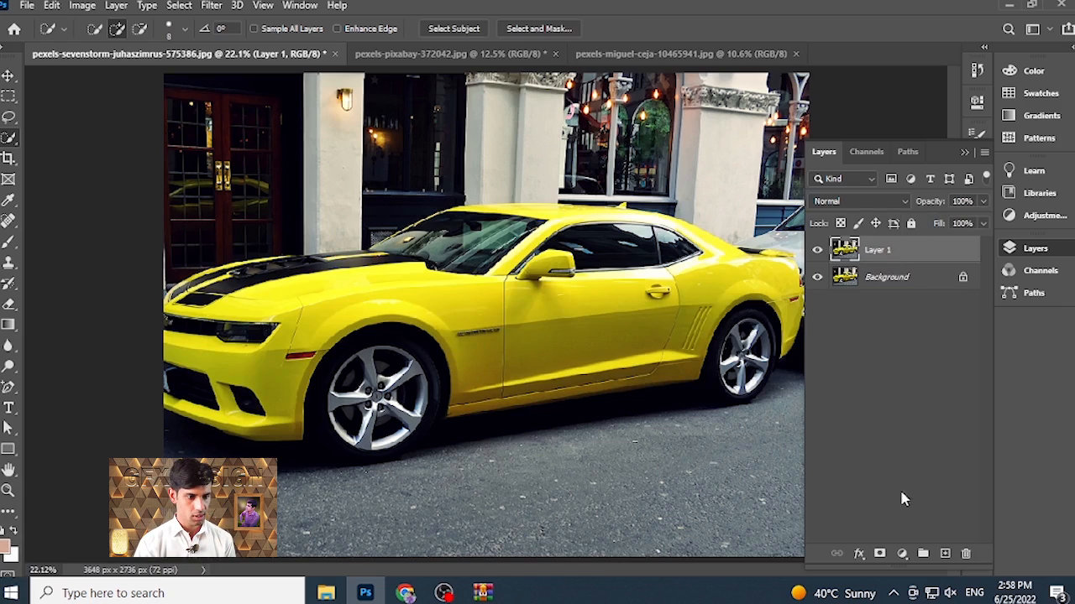
Add a Hue/Saturation adjustment layer above Layer 1 and clip it to that layer
{"action": "left_click", "coordinate": [903, 553]}
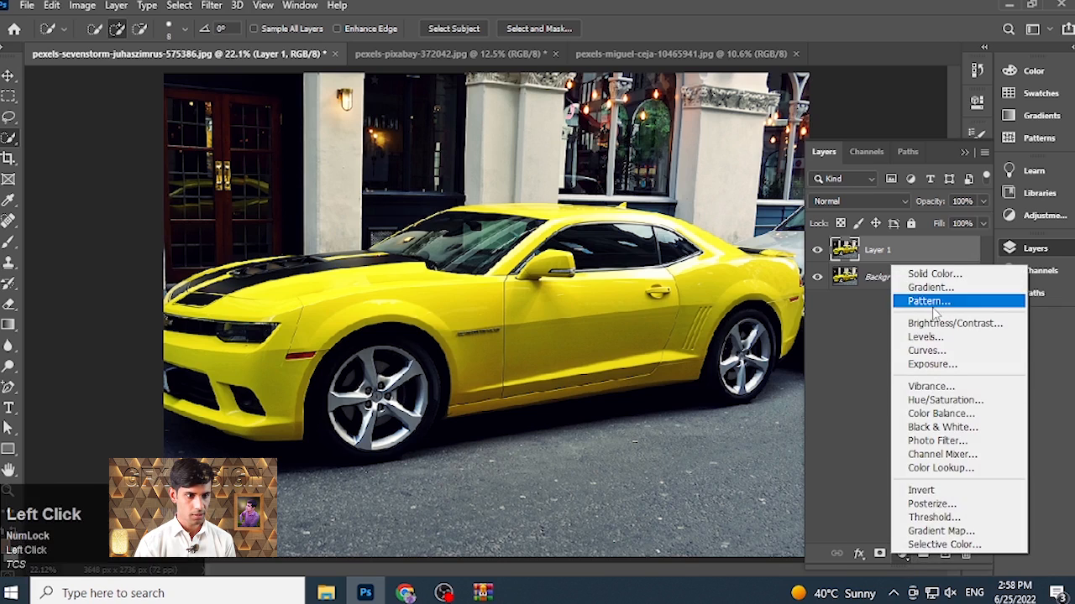
{"action": "left_click", "coordinate": [945, 400]}
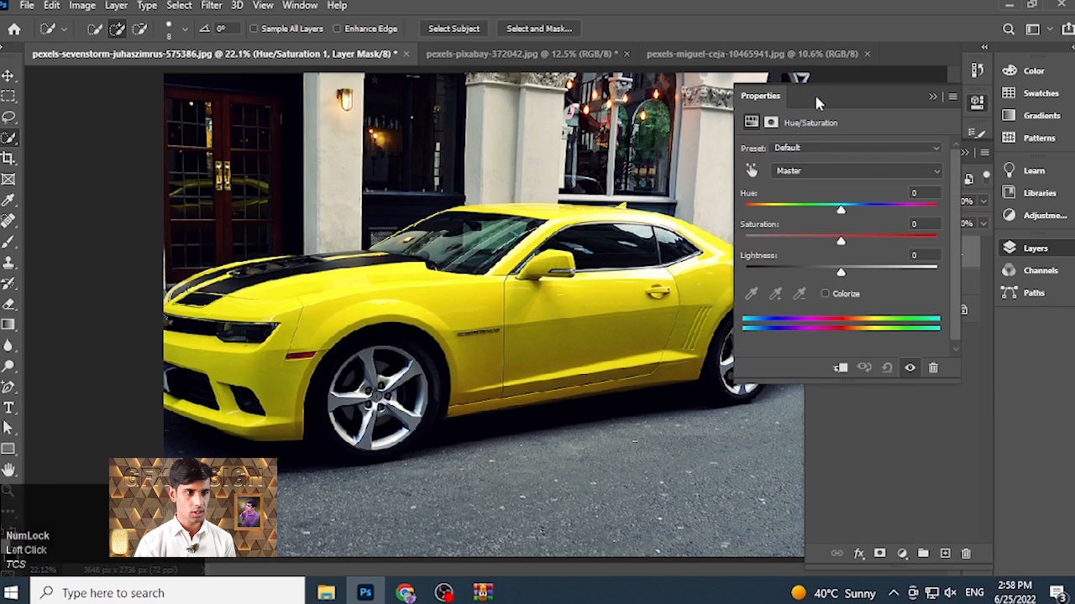
{"action": "left_click", "coordinate": [839, 370]}
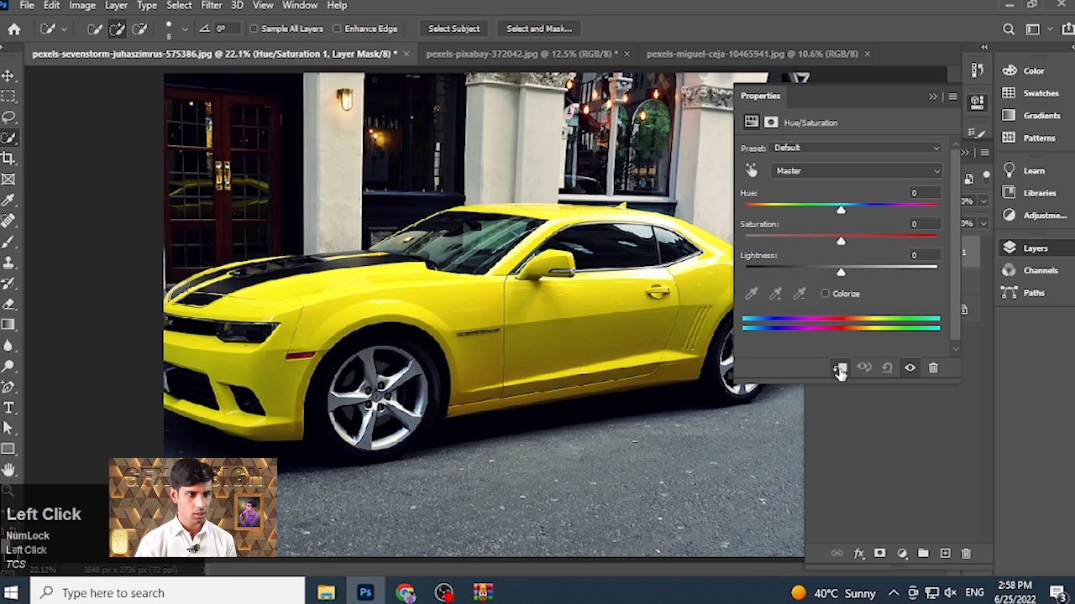
{"action": "left_click_drag", "start_coordinate": [846, 106], "coordinate": [663, 110]}
{"action": "left_click", "coordinate": [653, 379]}
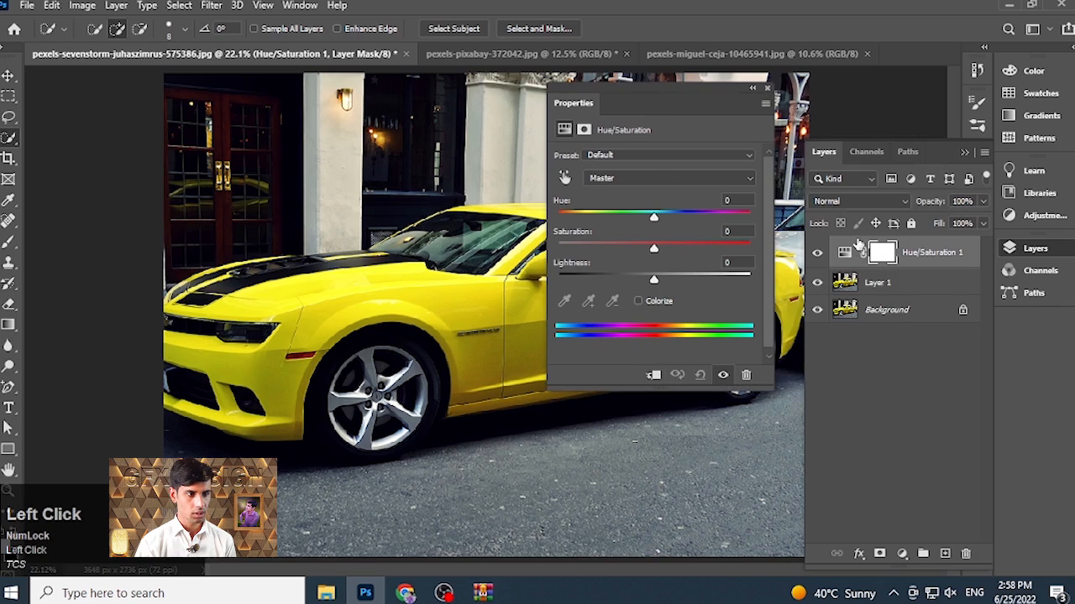
{"action": "left_click", "coordinate": [651, 375]}
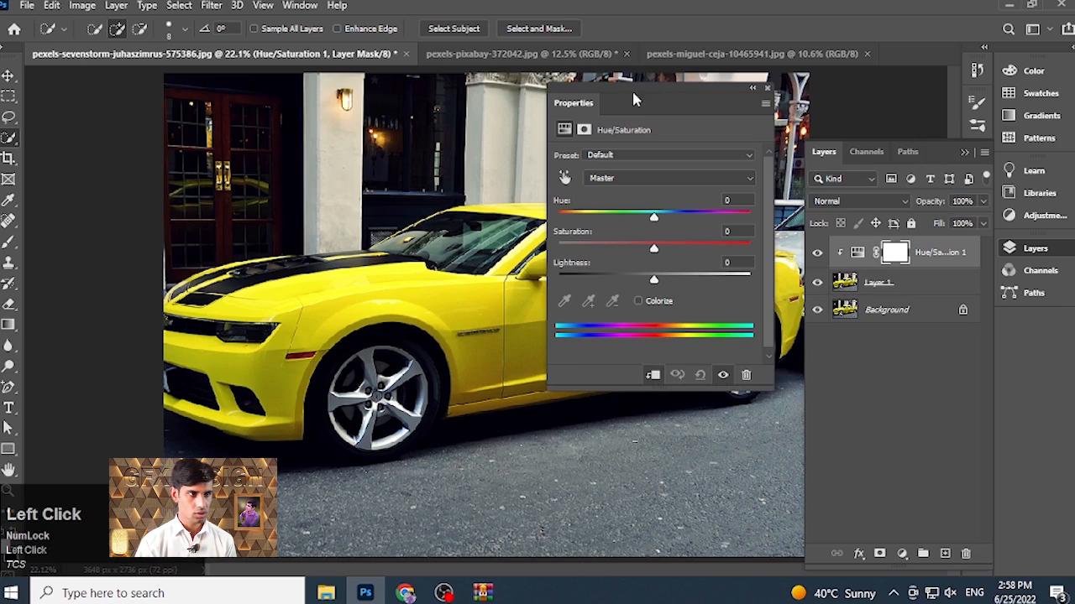
Target the Yellows range by sampling the car's paint, and set hue to +39 and saturation to +37
{"action": "left_click_drag", "start_coordinate": [663, 83], "coordinate": [710, 80]}
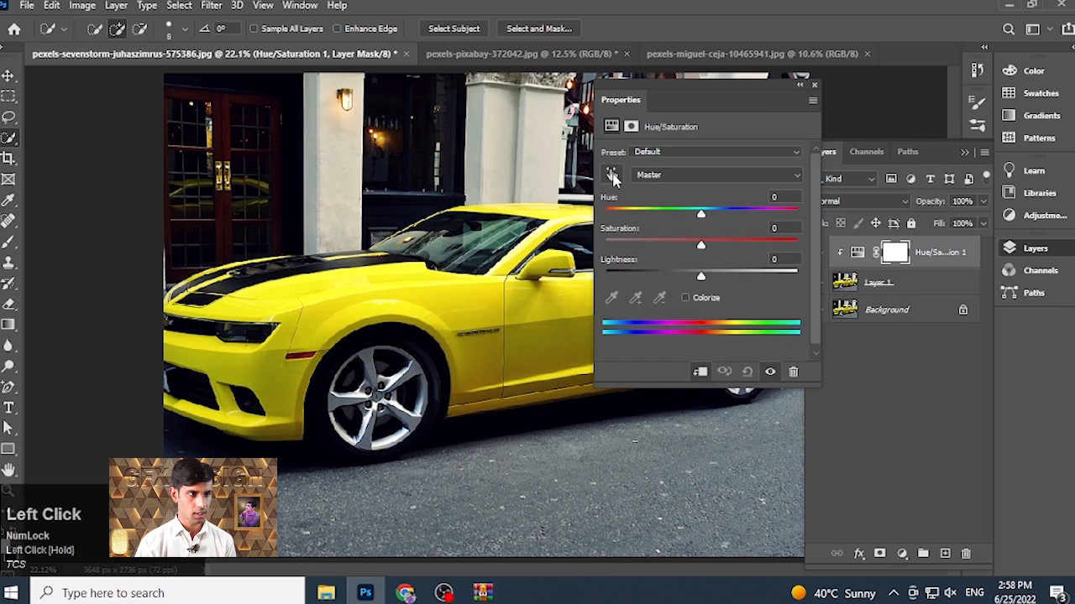
{"action": "left_click", "coordinate": [612, 175]}
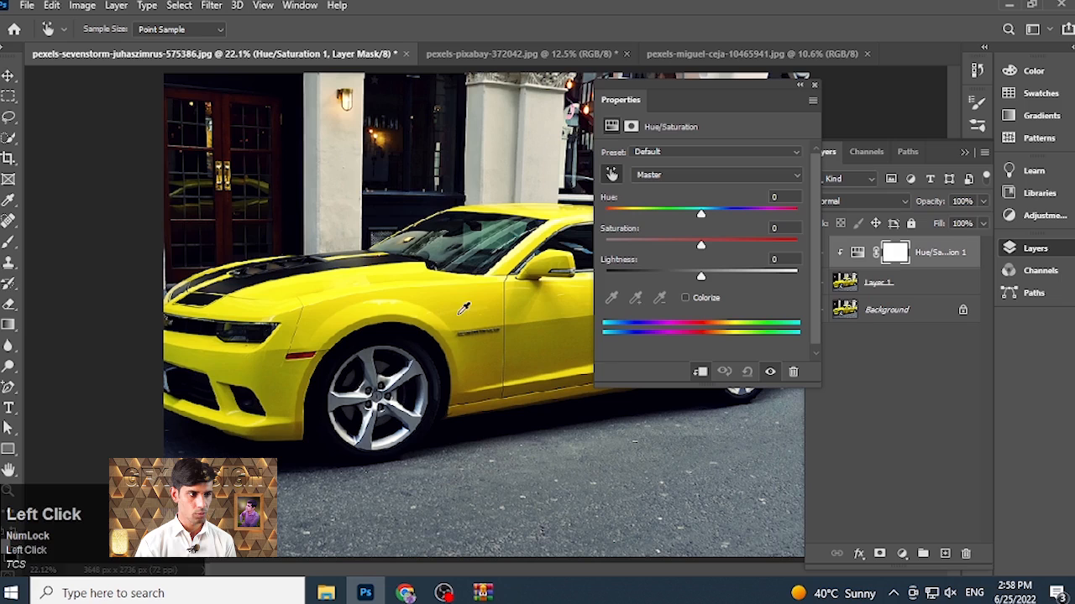
{"action": "left_click", "coordinate": [478, 280]}
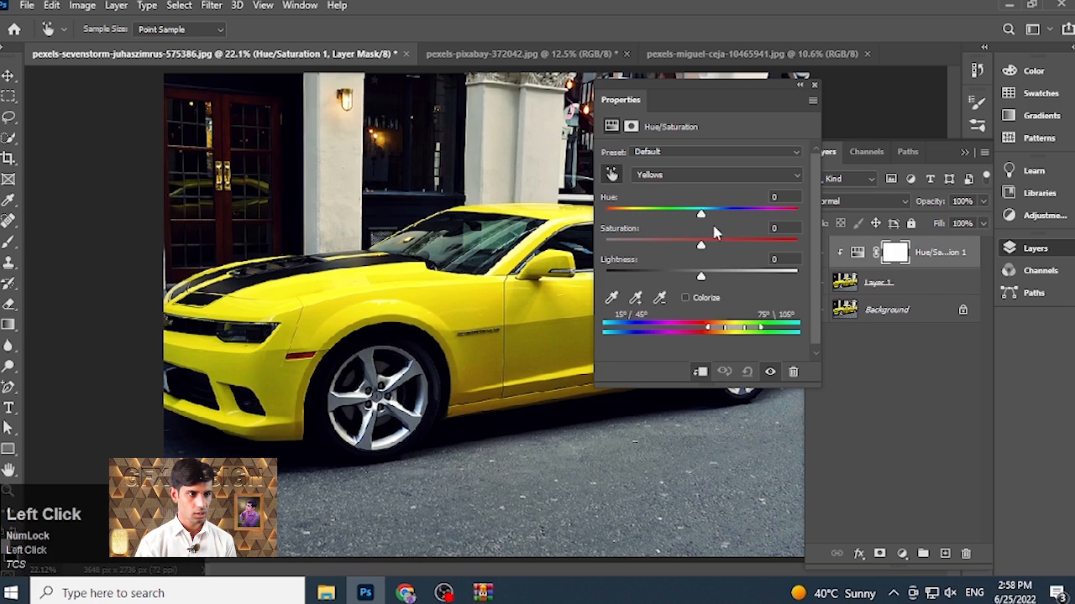
{"action": "left_click_drag", "start_coordinate": [702, 215], "coordinate": [737, 252]}
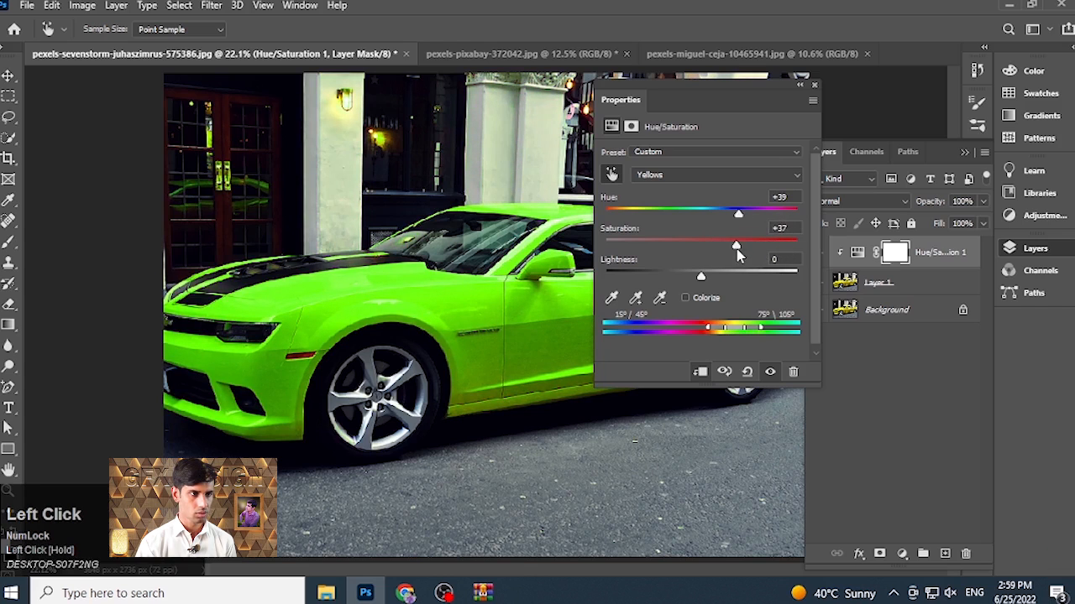
Adjust the Yellows range to hue +21, saturation +64 and lightness -25
{"action": "left_click_drag", "start_coordinate": [736, 98], "coordinate": [973, 126]}
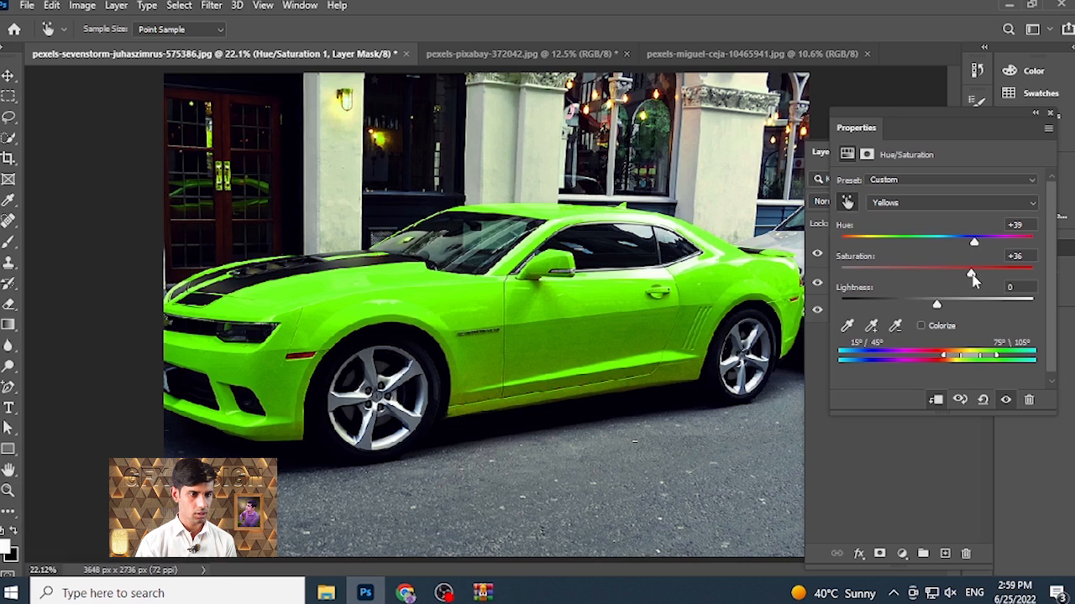
{"action": "left_click_drag", "start_coordinate": [971, 275], "coordinate": [957, 252]}
{"action": "left_click_drag", "start_coordinate": [938, 306], "coordinate": [998, 270]}
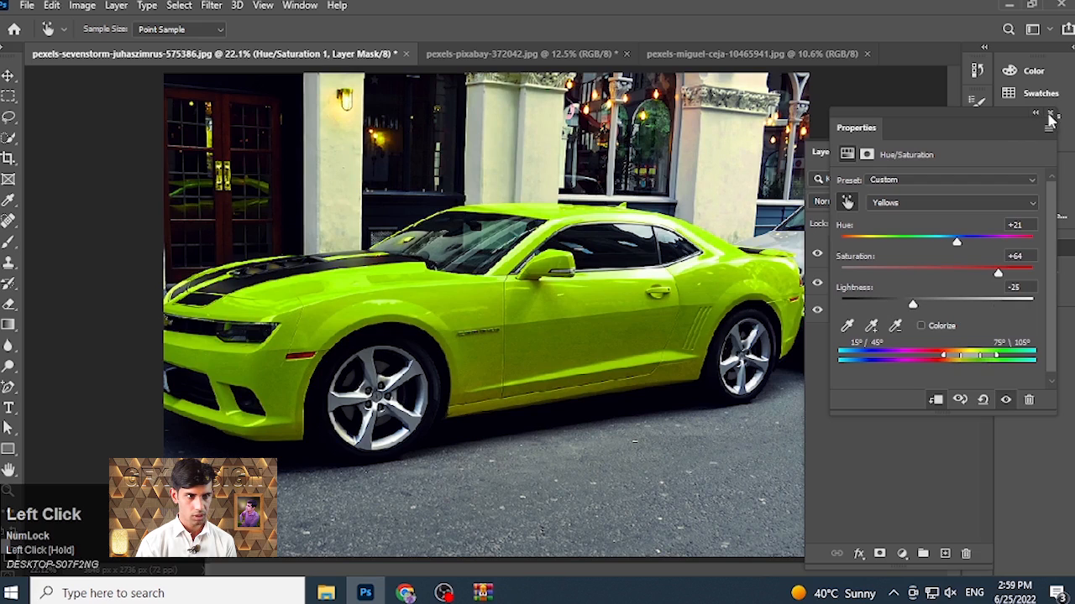
{"action": "left_click", "coordinate": [1035, 117]}
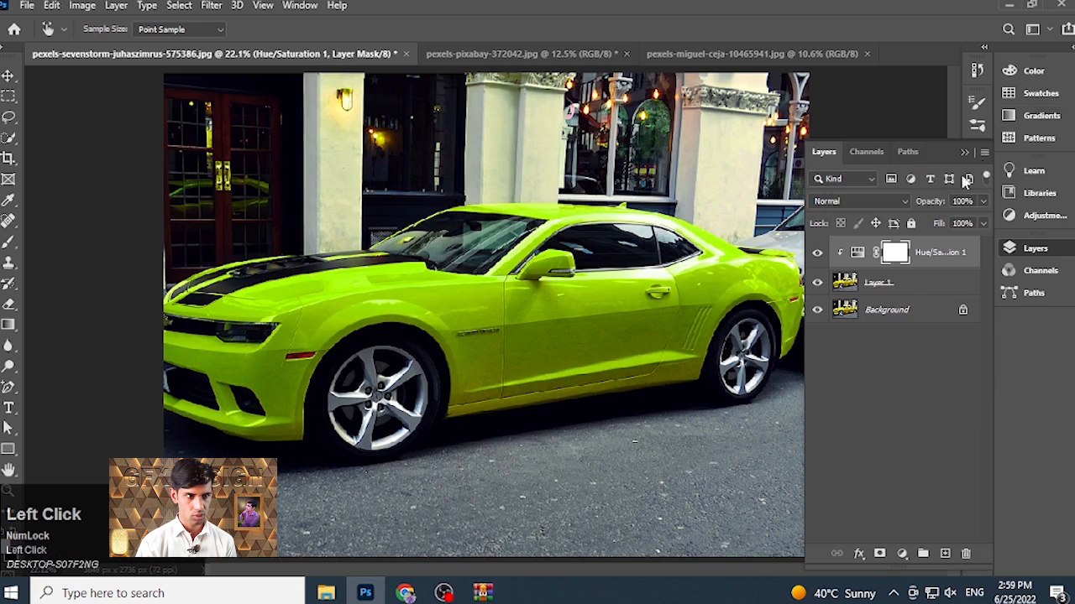
Toggle the Hue/Saturation layer's visibility to compare the recoloured car with the original, and delete that adjustment layer
{"action": "left_click", "coordinate": [818, 255]}
{"action": "left_click", "coordinate": [818, 255]}
{"action": "left_click", "coordinate": [818, 255]}
{"action": "left_click", "coordinate": [819, 260]}
{"action": "left_click", "coordinate": [819, 260]}
{"action": "left_click", "coordinate": [819, 255]}
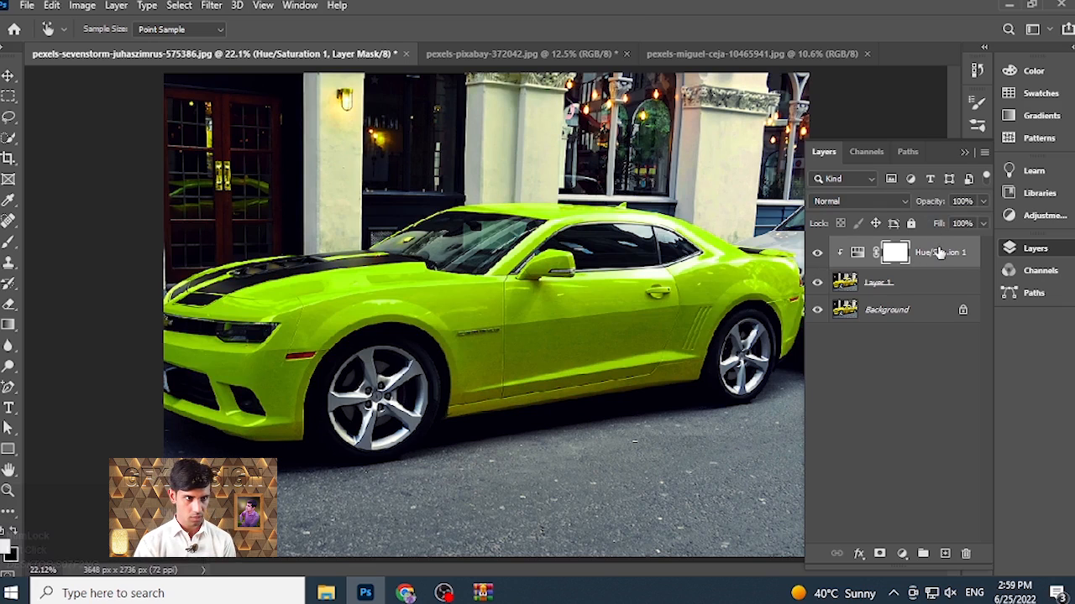
{"action": "key", "text": "Delete"}
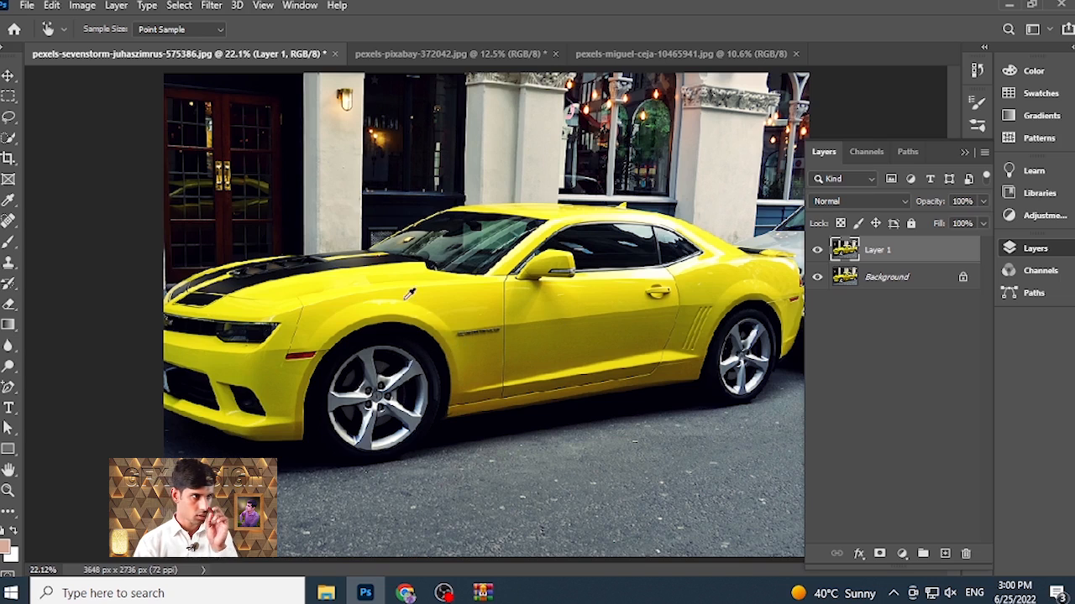
Switch to the portrait photo and add a Hue/Saturation adjustment layer above the Background
{"action": "left_click", "coordinate": [439, 56]}
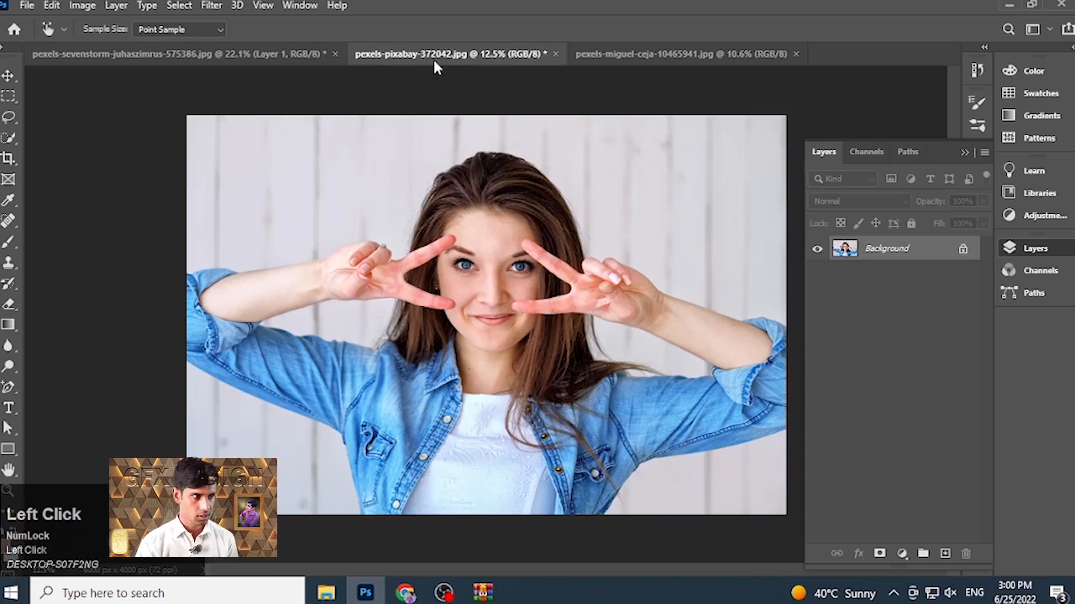
{"action": "scroll", "coordinate": [602, 390], "scroll_direction": "up", "scroll_amount": 1}
{"action": "scroll", "coordinate": [604, 393], "scroll_direction": "down", "scroll_amount": 1}
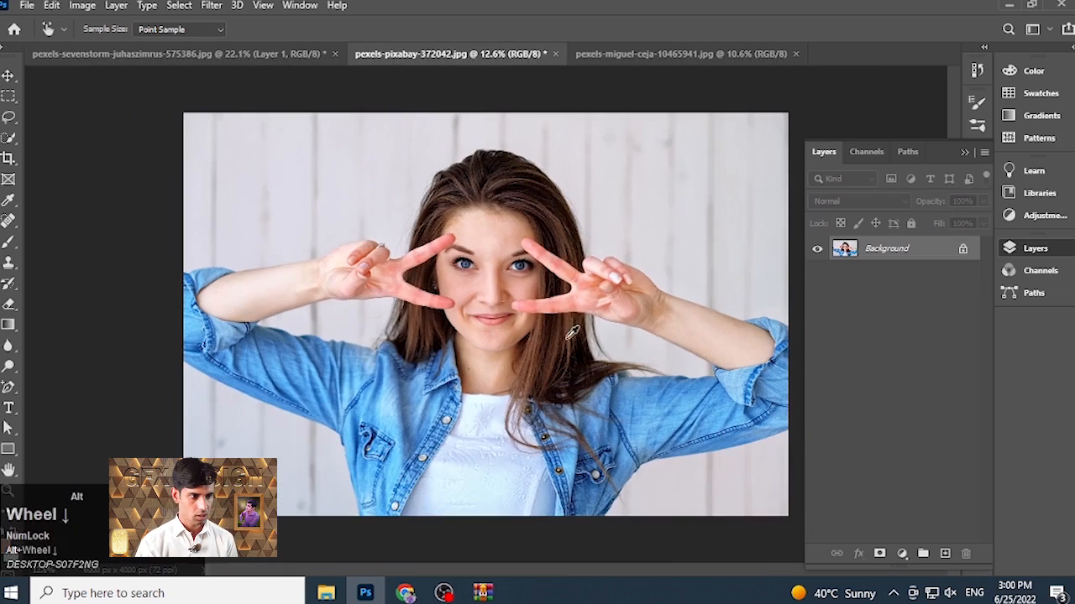
{"action": "scroll", "coordinate": [635, 378], "scroll_direction": "up", "scroll_amount": 1}
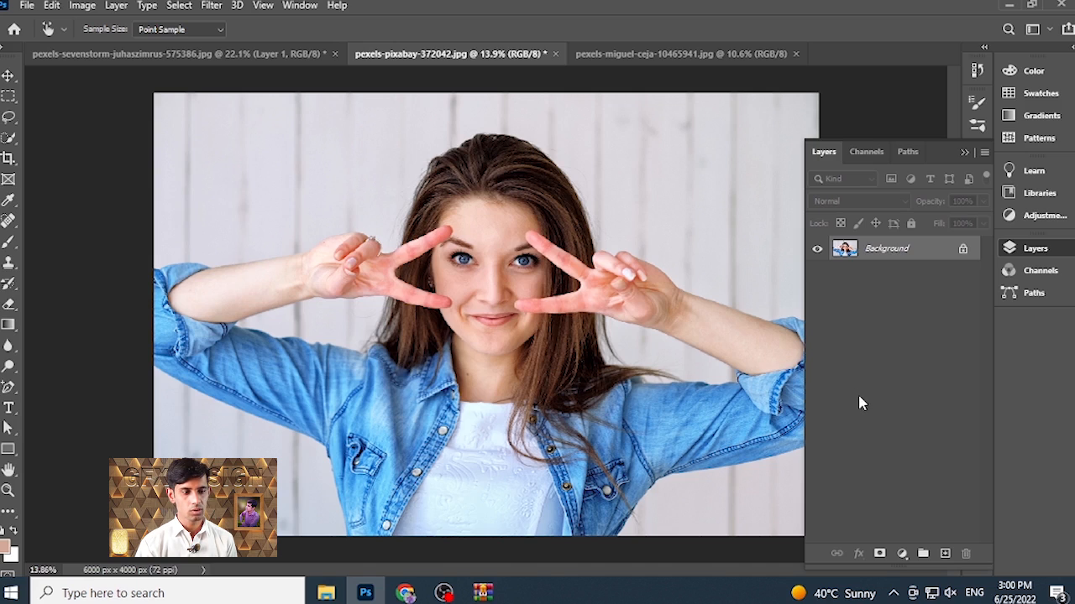
{"action": "left_click", "coordinate": [903, 555]}
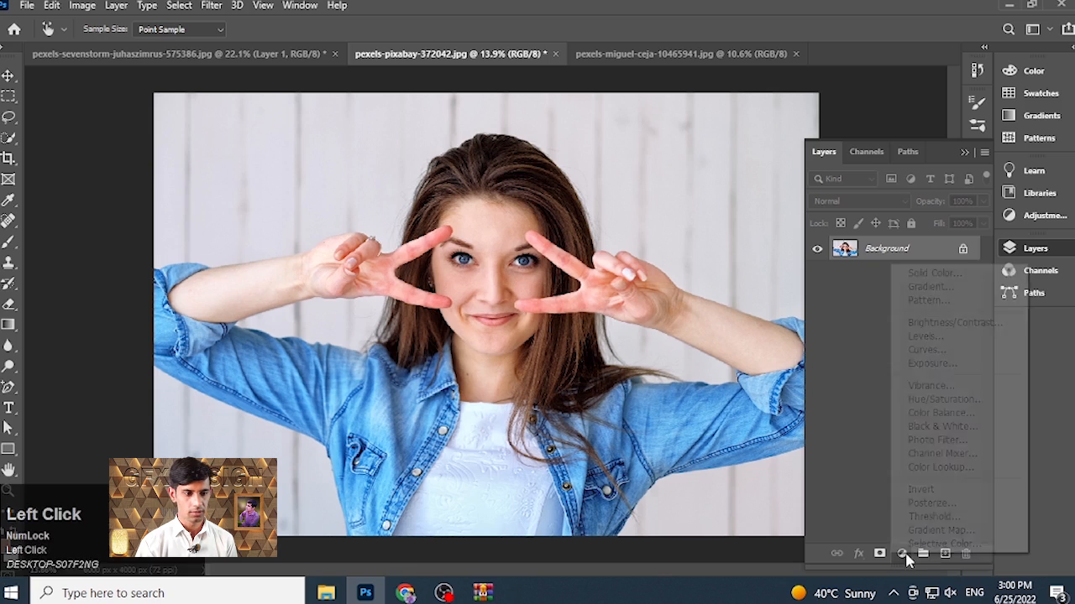
{"action": "left_click", "coordinate": [953, 405]}
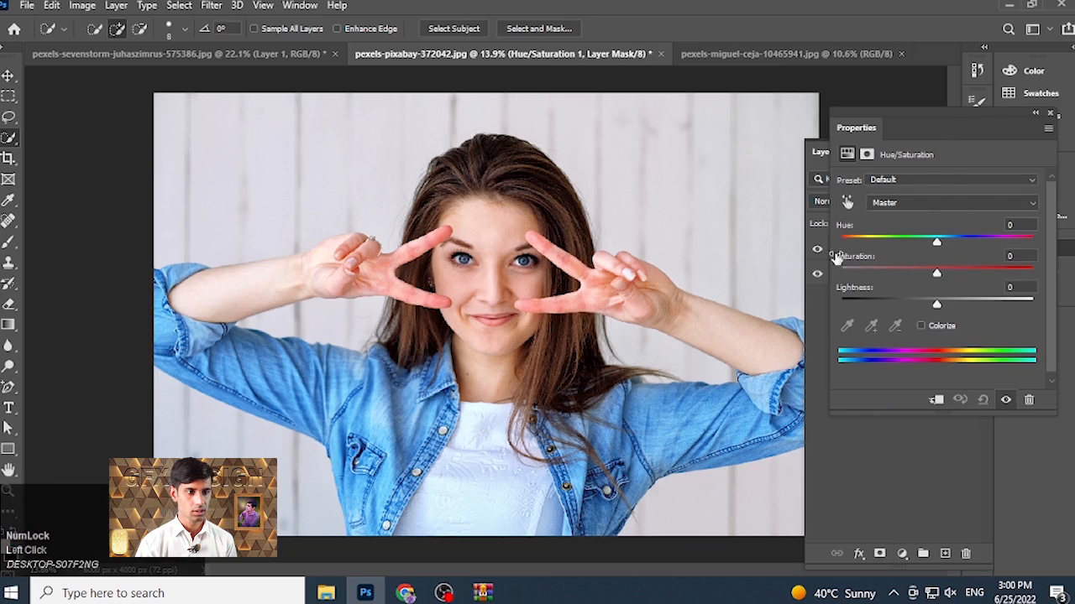
Target the Cyans range by sampling the denim jacket, set hue to +92, raise saturation and lower lightness
{"action": "left_click", "coordinate": [847, 202]}
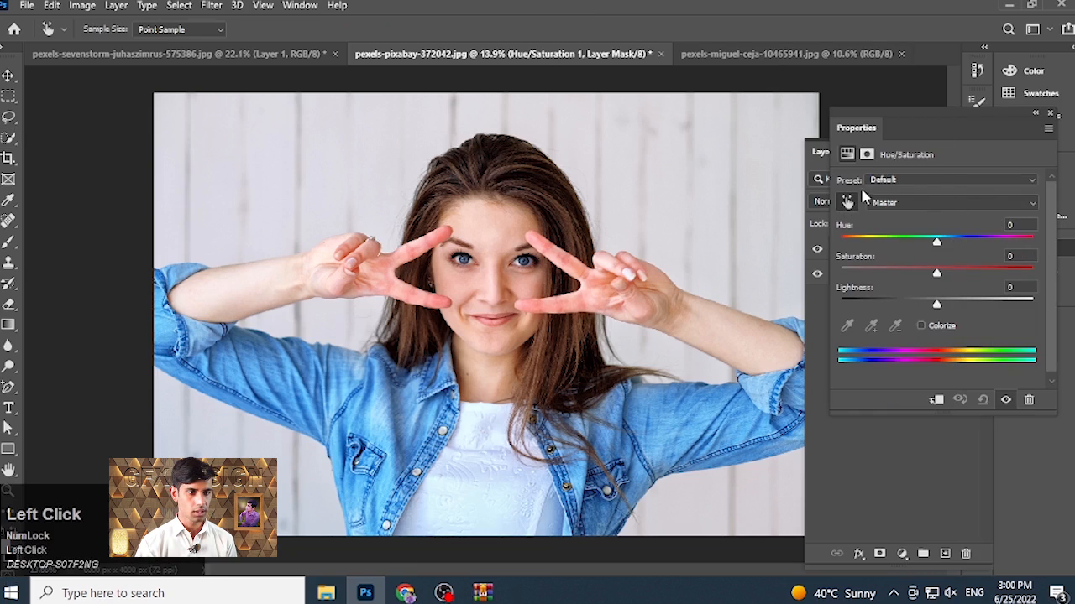
{"action": "left_click", "coordinate": [686, 417]}
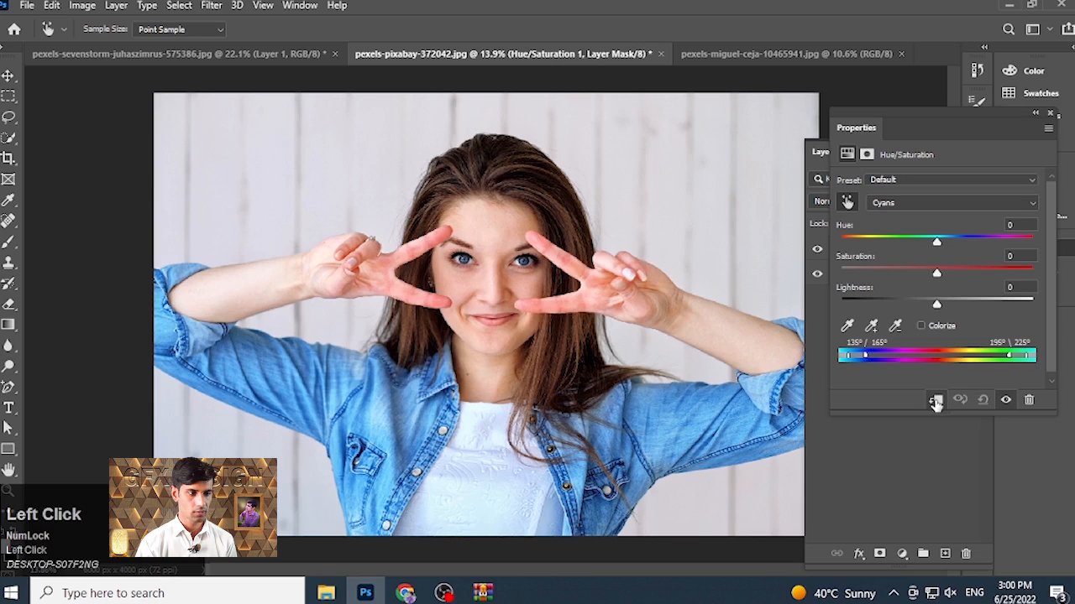
{"action": "left_click_drag", "start_coordinate": [938, 242], "coordinate": [997, 243]}
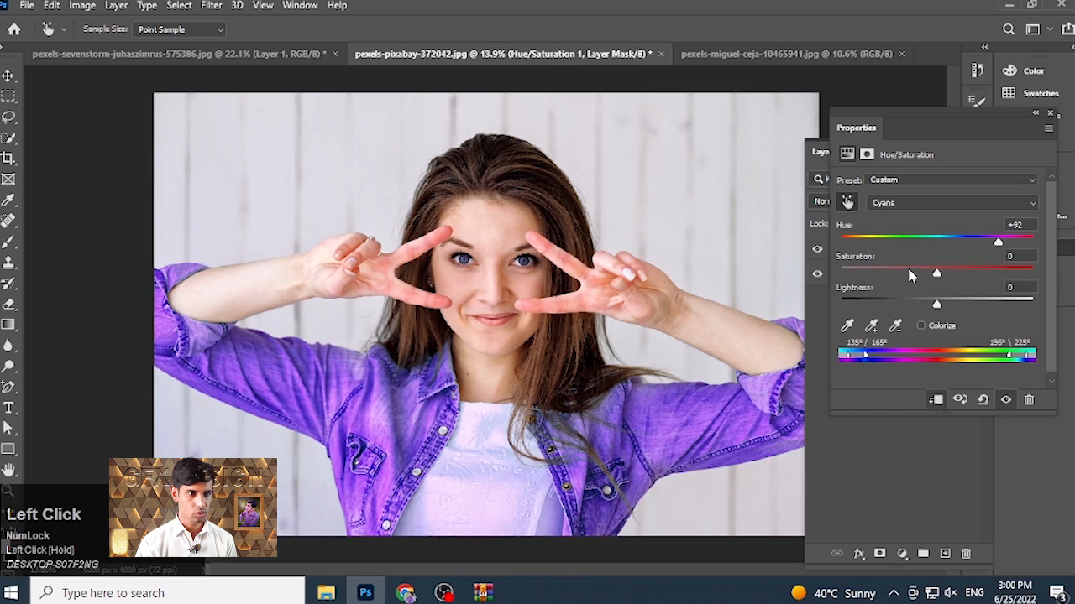
{"action": "left_click_drag", "start_coordinate": [937, 275], "coordinate": [986, 274]}
{"action": "left_click_drag", "start_coordinate": [937, 307], "coordinate": [867, 311]}
{"action": "left_click_drag", "start_coordinate": [940, 134], "coordinate": [900, 154]}
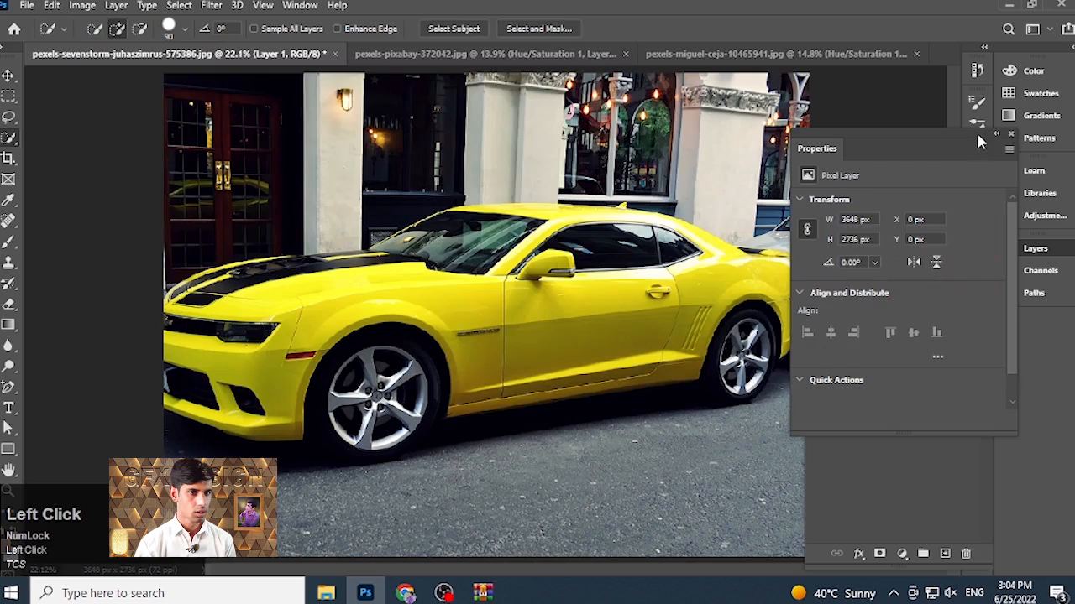
Select the yellow body panels on Layer 1 of the car photo with the Quick Selection tool, including the bumper and lower sill
{"action": "left_click", "coordinate": [990, 144]}
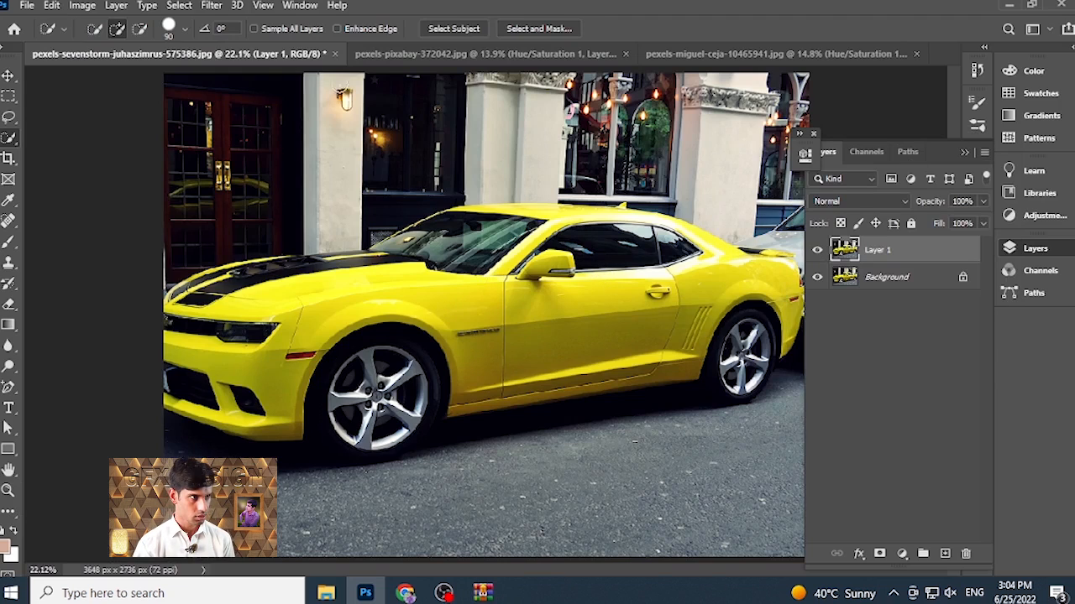
{"action": "mouse_move", "coordinate": [286, 367]}
{"action": "left_mouse_down"}
{"action": "mouse_move", "coordinate": [341, 305]}
{"action": "mouse_move", "coordinate": [394, 308]}
{"action": "mouse_move", "coordinate": [468, 324]}
{"action": "mouse_move", "coordinate": [515, 404]}
{"action": "mouse_move", "coordinate": [666, 347]}
{"action": "mouse_move", "coordinate": [752, 284]}
{"action": "left_mouse_up"}
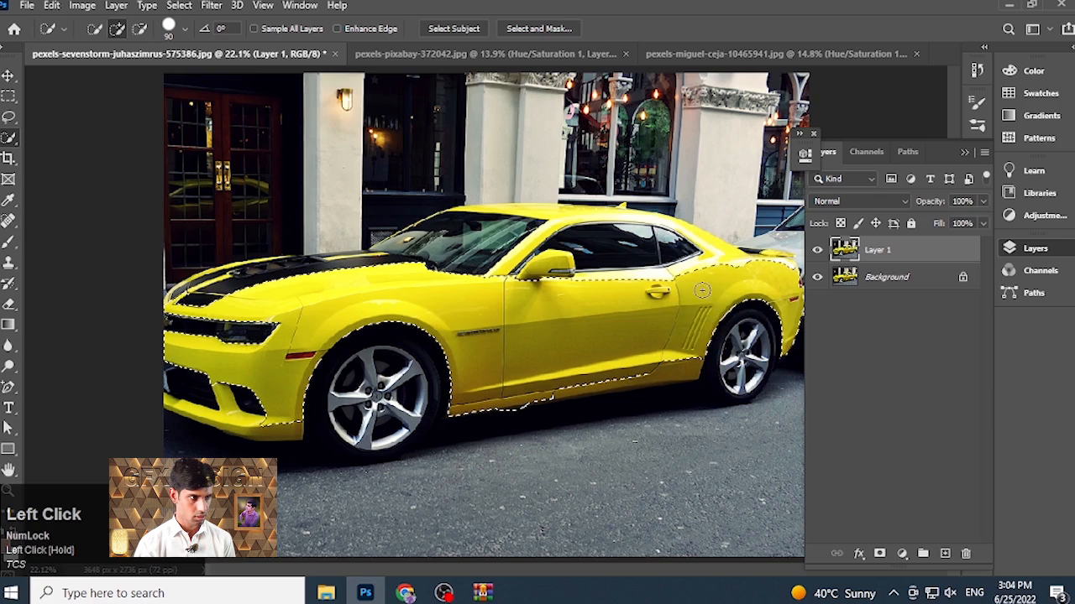
{"action": "mouse_move", "coordinate": [259, 336]}
{"action": "left_mouse_down"}
{"action": "mouse_move", "coordinate": [258, 398]}
{"action": "mouse_move", "coordinate": [285, 434]}
{"action": "mouse_move", "coordinate": [240, 436]}
{"action": "left_mouse_up"}
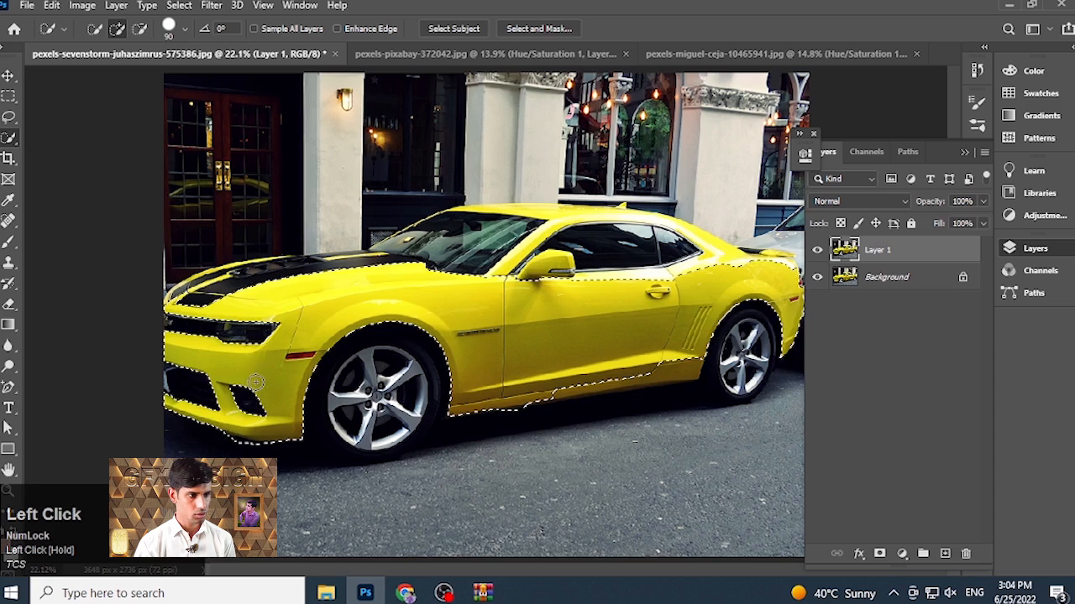
{"action": "left_click_drag", "start_coordinate": [556, 398], "coordinate": [583, 389]}
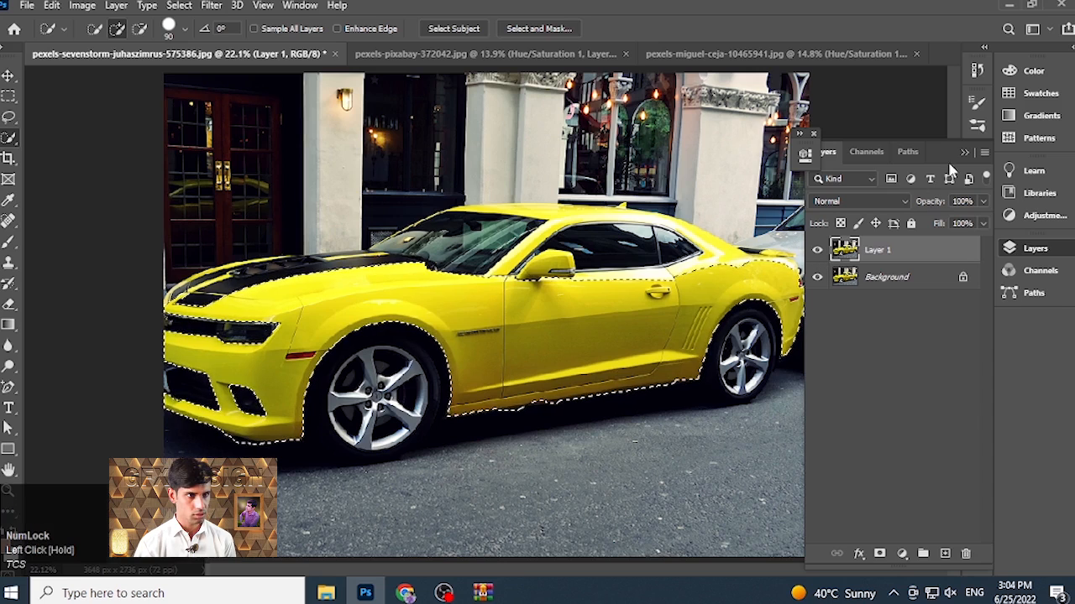
{"action": "left_click", "coordinate": [814, 134]}
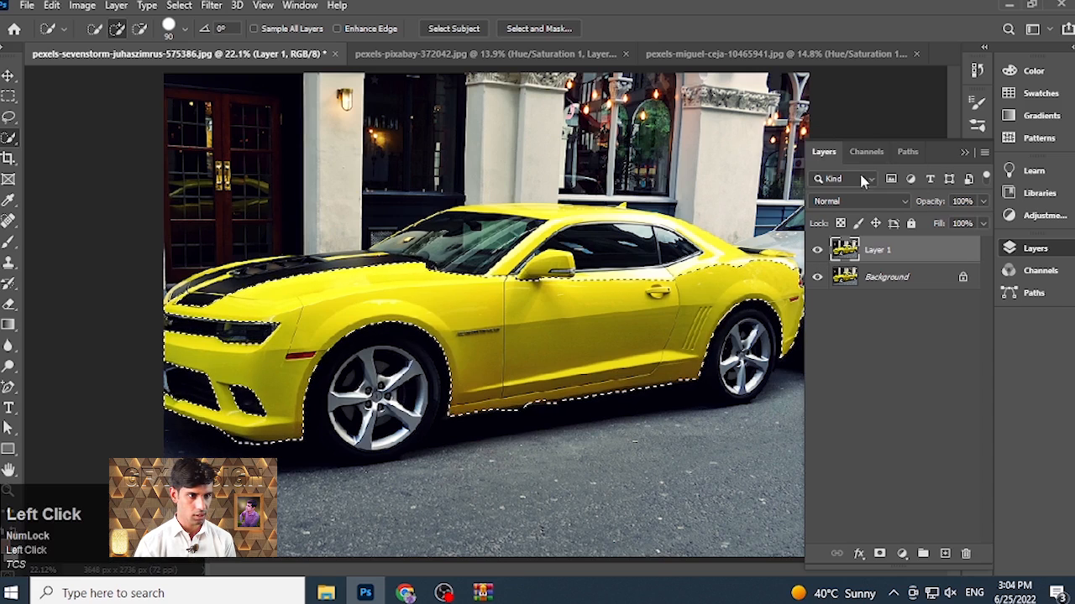
{"action": "left_click_drag", "start_coordinate": [782, 271], "coordinate": [779, 269]}
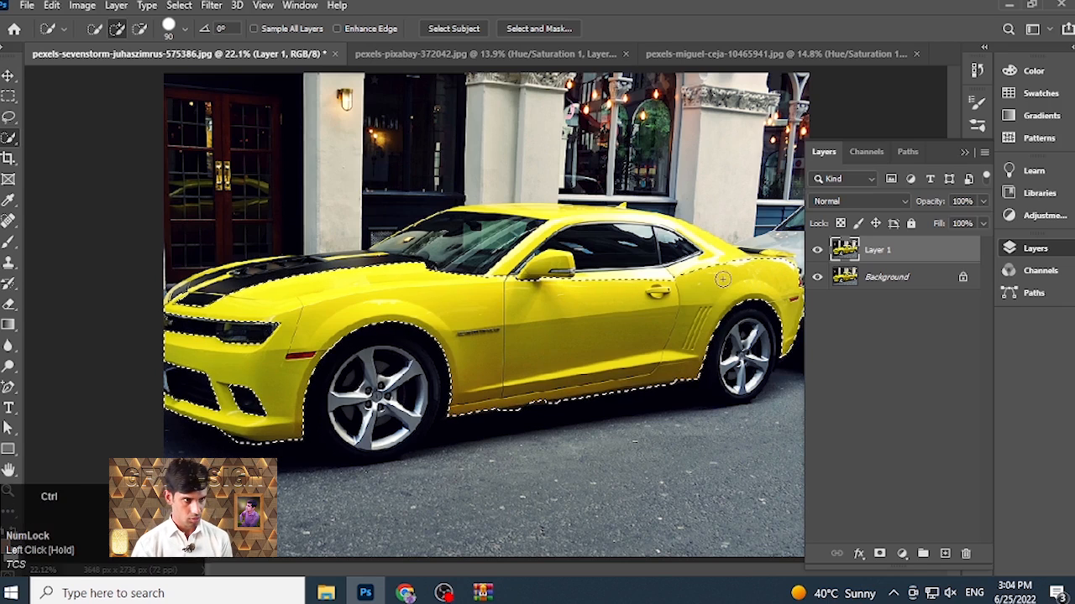
Copy the selected bodywork to a new layer and check it in isolation by temporarily hiding the layers beneath
{"action": "key", "text": "ctrl+j"}
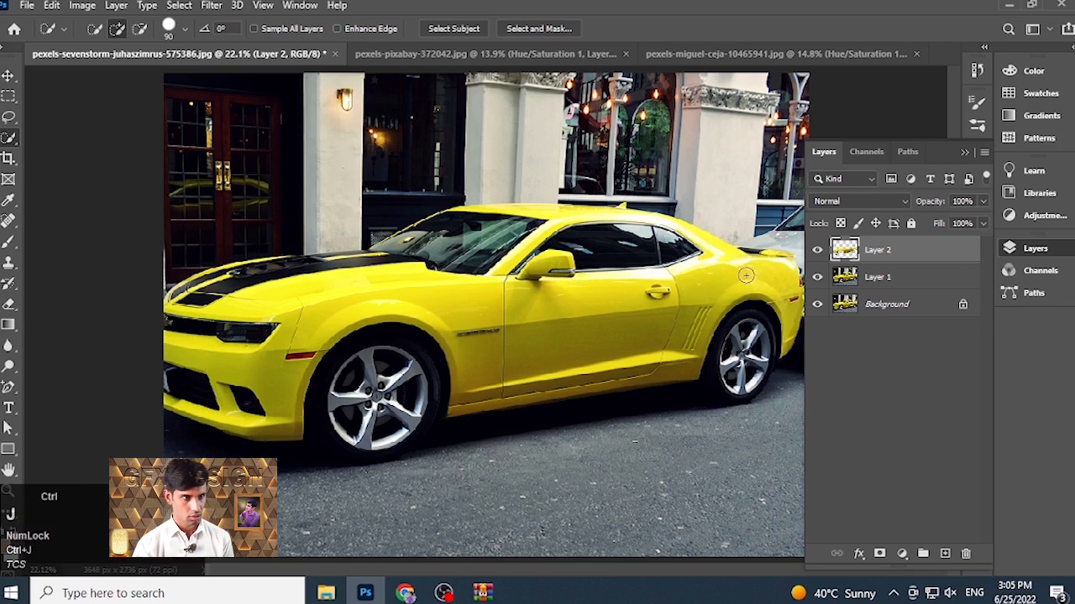
{"action": "left_click_drag", "start_coordinate": [817, 278], "coordinate": [819, 313]}
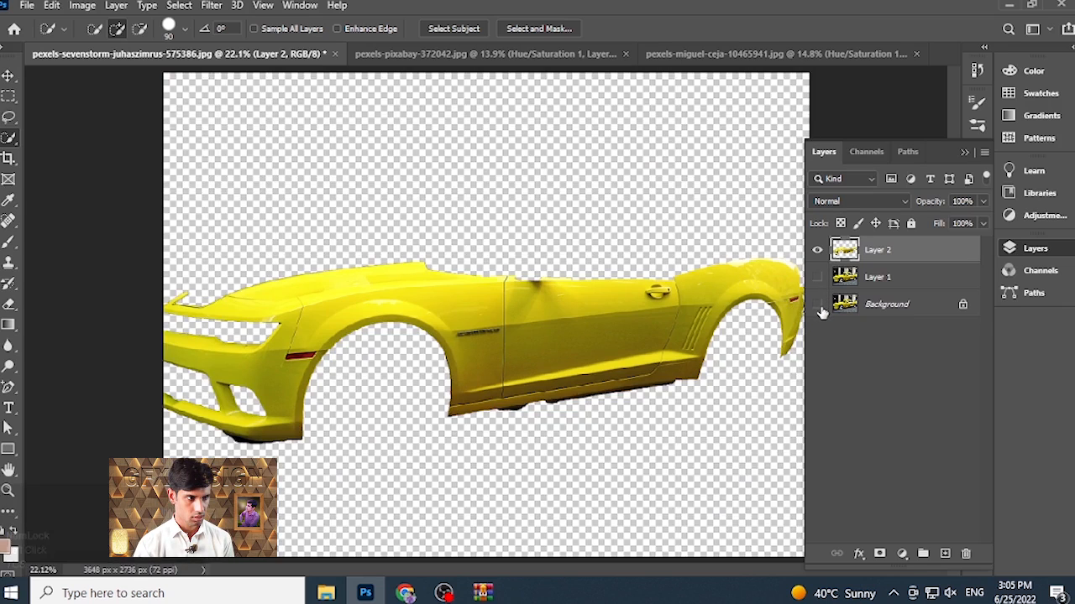
{"action": "left_click", "coordinate": [817, 305]}
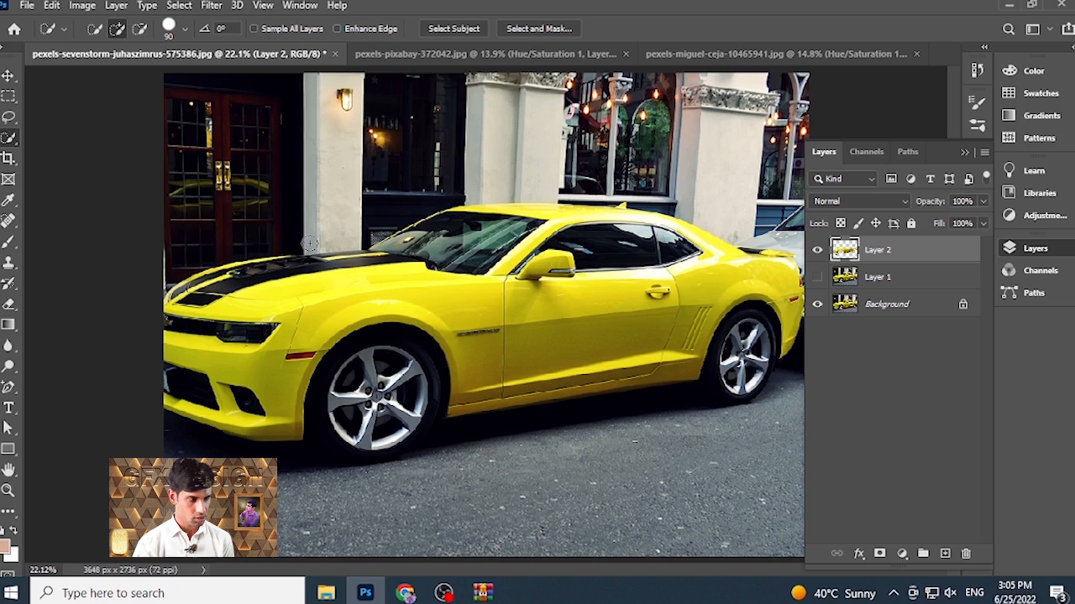
Draw a closed Pen path around the front part of the car in Path mode, and copy that area of Layer 2 to a new layer
{"action": "key", "text": "p"}
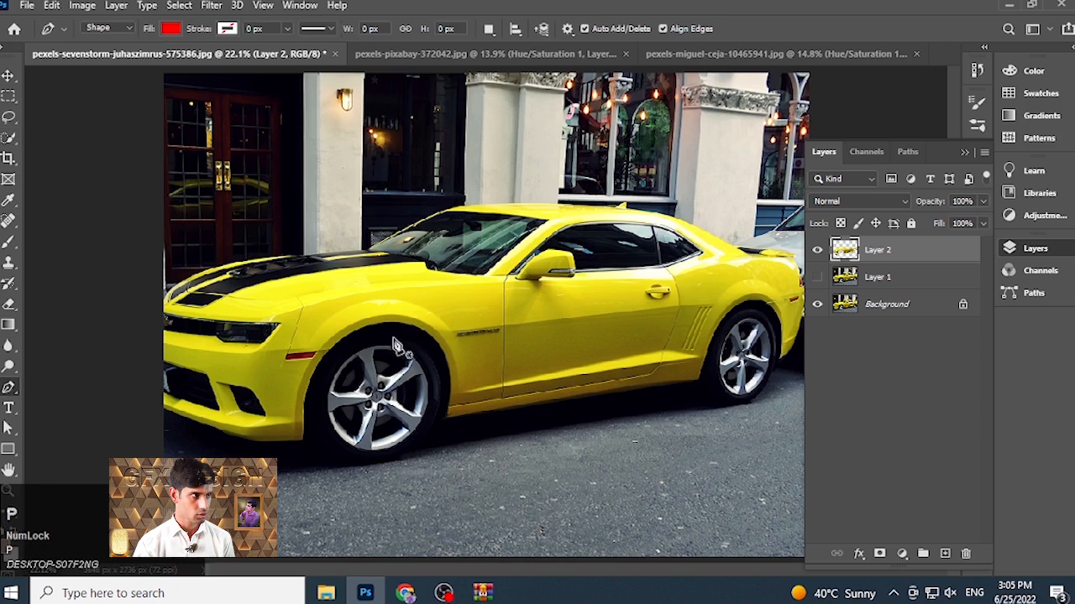
{"action": "left_click", "coordinate": [102, 28]}
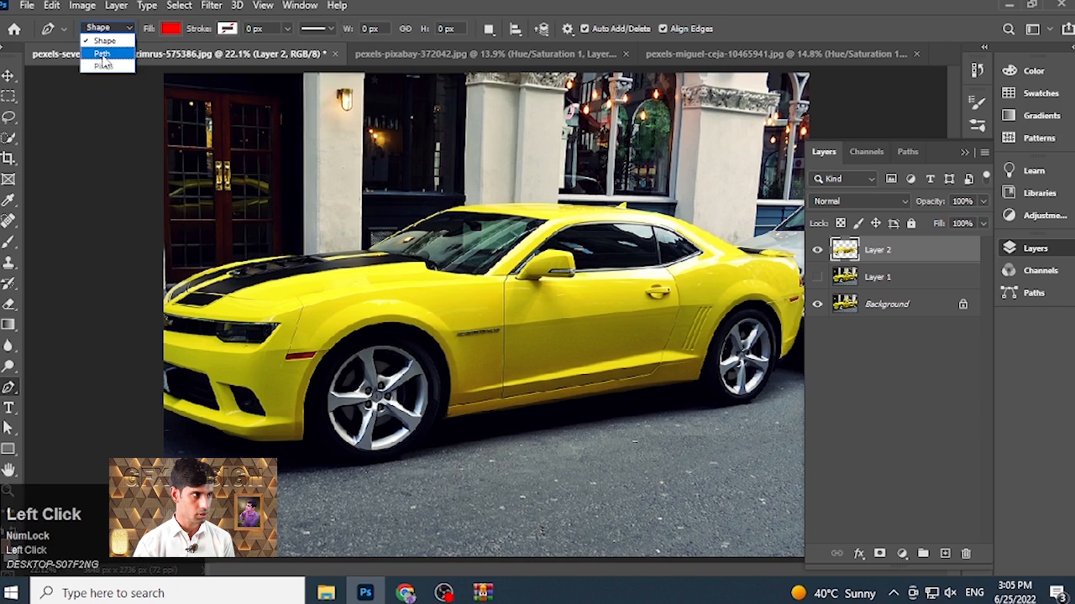
{"action": "left_click", "coordinate": [103, 48]}
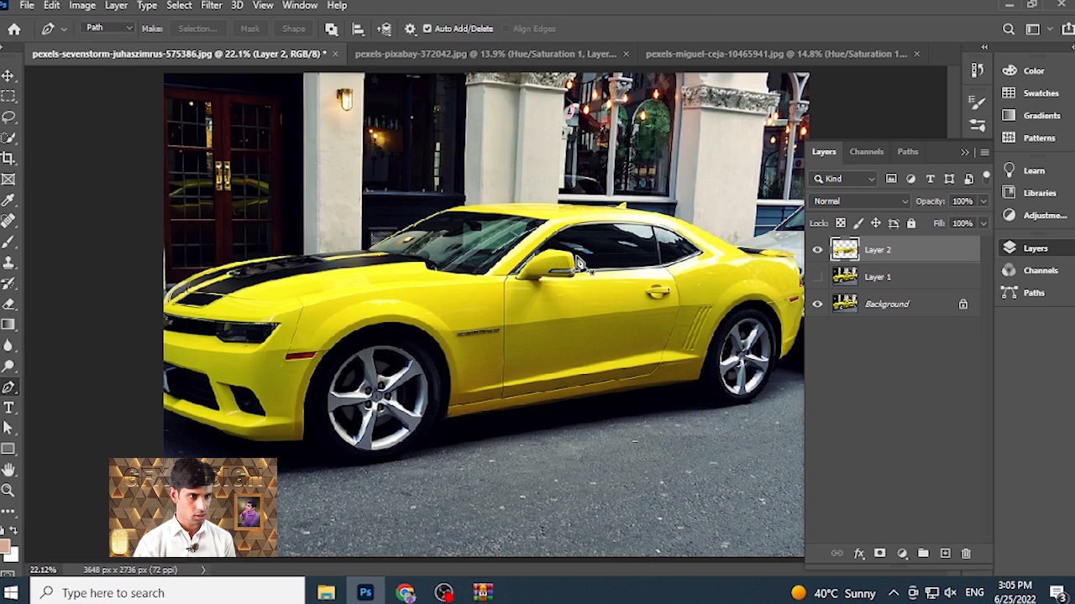
{"action": "left_click", "coordinate": [570, 282]}
{"action": "left_click", "coordinate": [514, 424]}
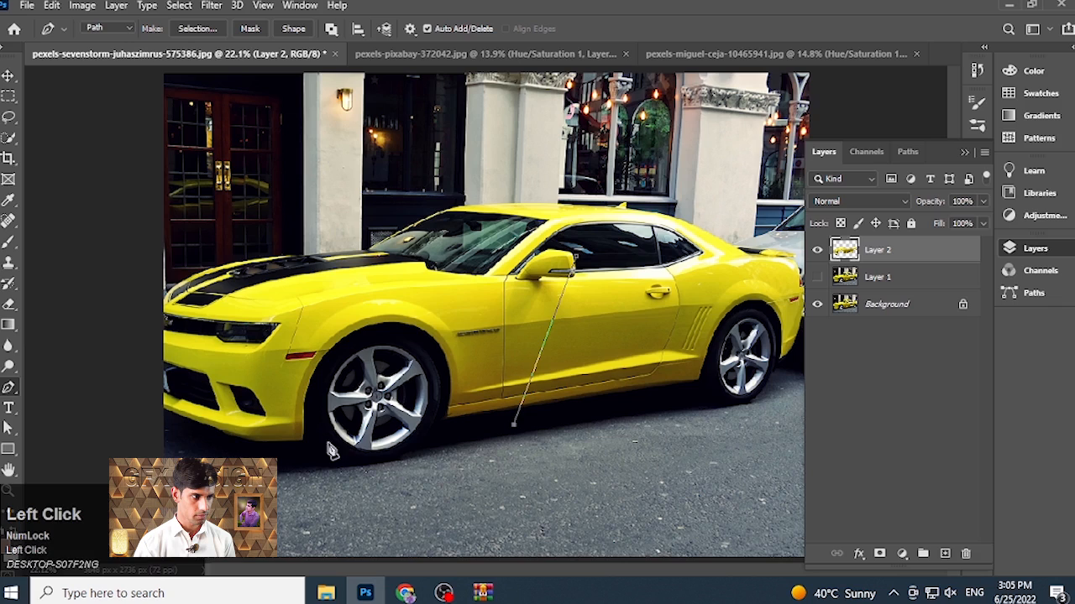
{"action": "left_click", "coordinate": [137, 344]}
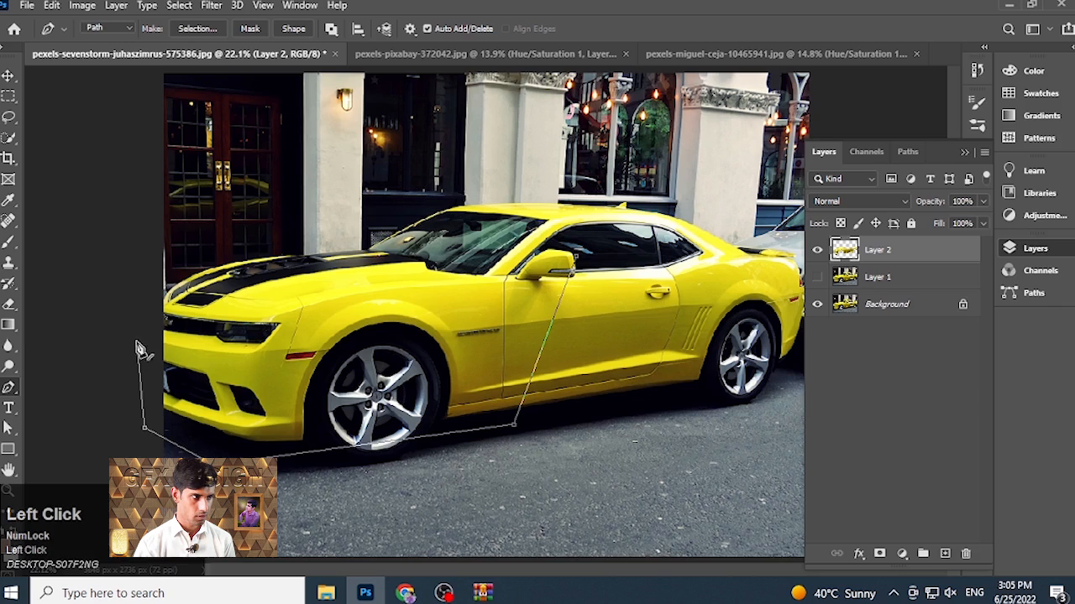
{"action": "left_click", "coordinate": [145, 288]}
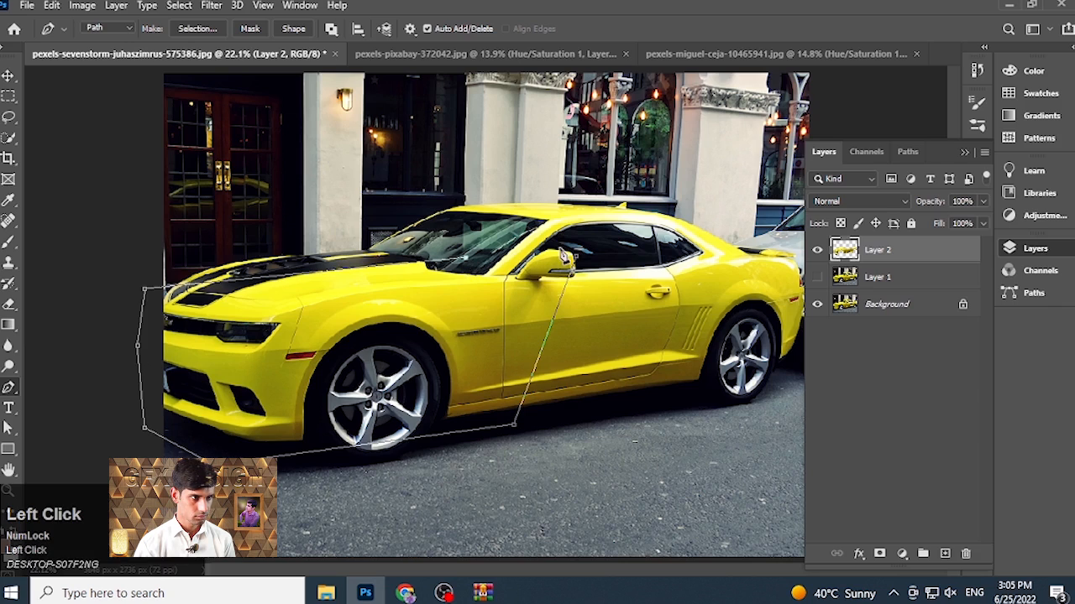
{"action": "left_click", "coordinate": [576, 260]}
{"action": "key", "text": "ctrl+Return"}
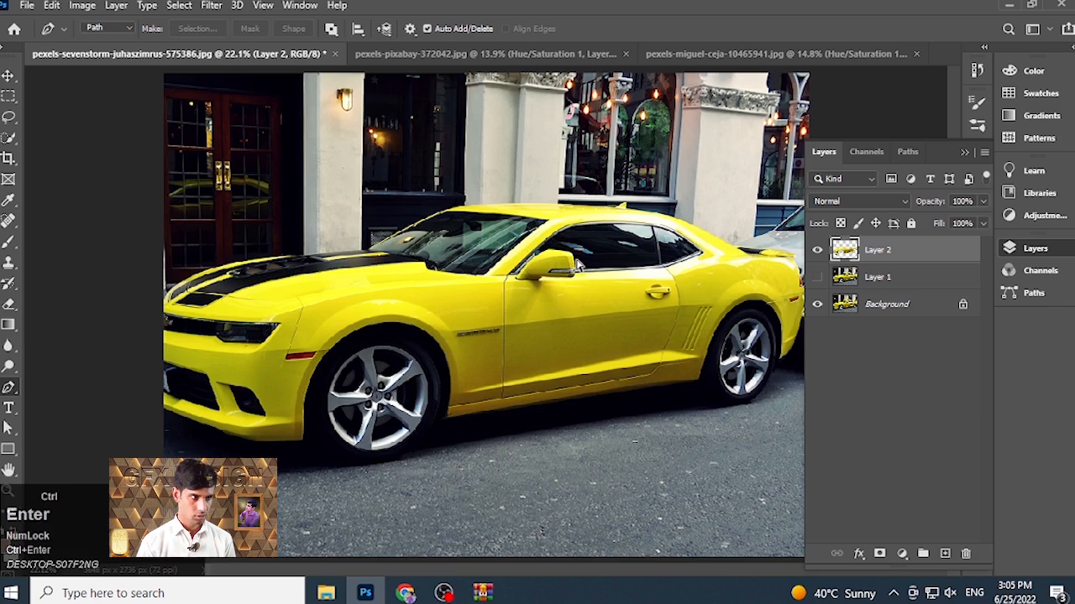
{"action": "key", "text": "ctrl+j"}
Toggle layer visibility to inspect Layer 3 and Layer 2 separately, leaving Layers 1 to 3 shown and the Background hidden
{"action": "left_click", "coordinate": [819, 278]}
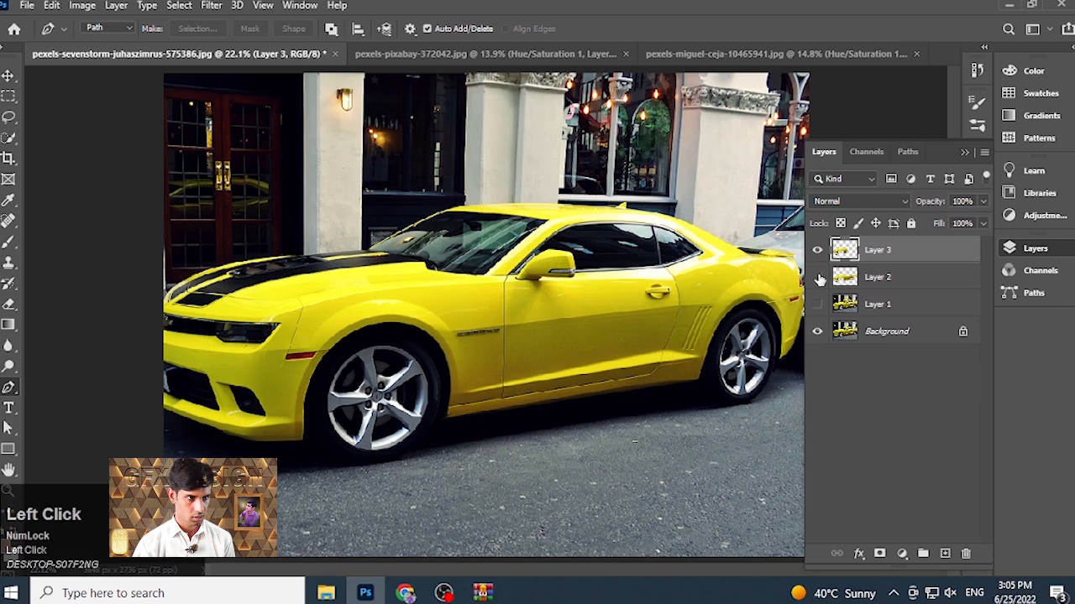
{"action": "left_click", "coordinate": [817, 305]}
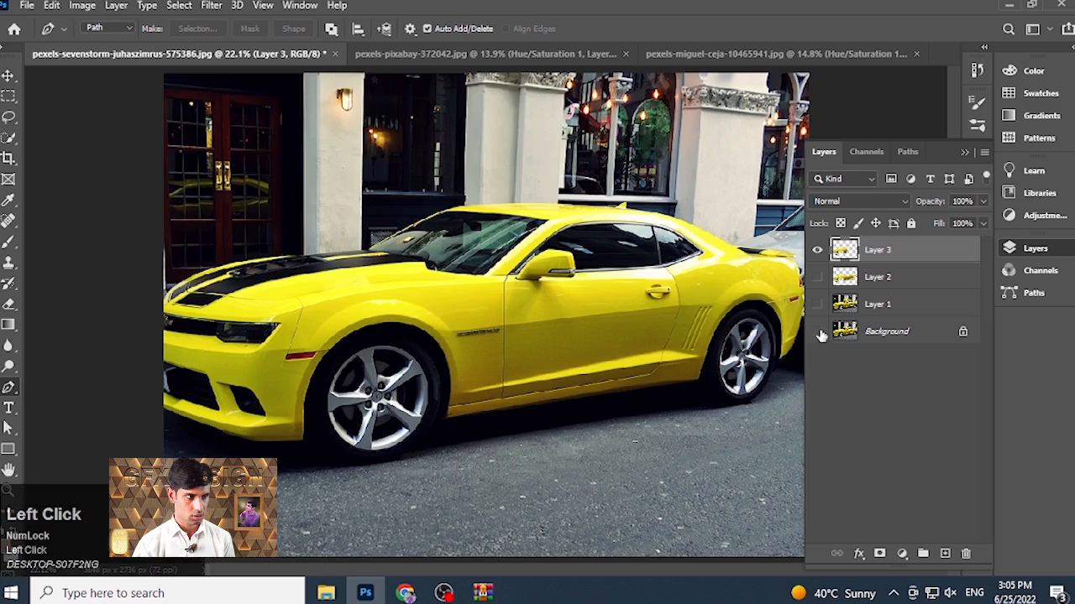
{"action": "left_click", "coordinate": [817, 332]}
{"action": "left_click", "coordinate": [817, 249]}
{"action": "left_click", "coordinate": [817, 249]}
{"action": "left_click", "coordinate": [818, 277]}
{"action": "left_click", "coordinate": [816, 249]}
{"action": "left_click", "coordinate": [818, 281]}
{"action": "left_click", "coordinate": [818, 281]}
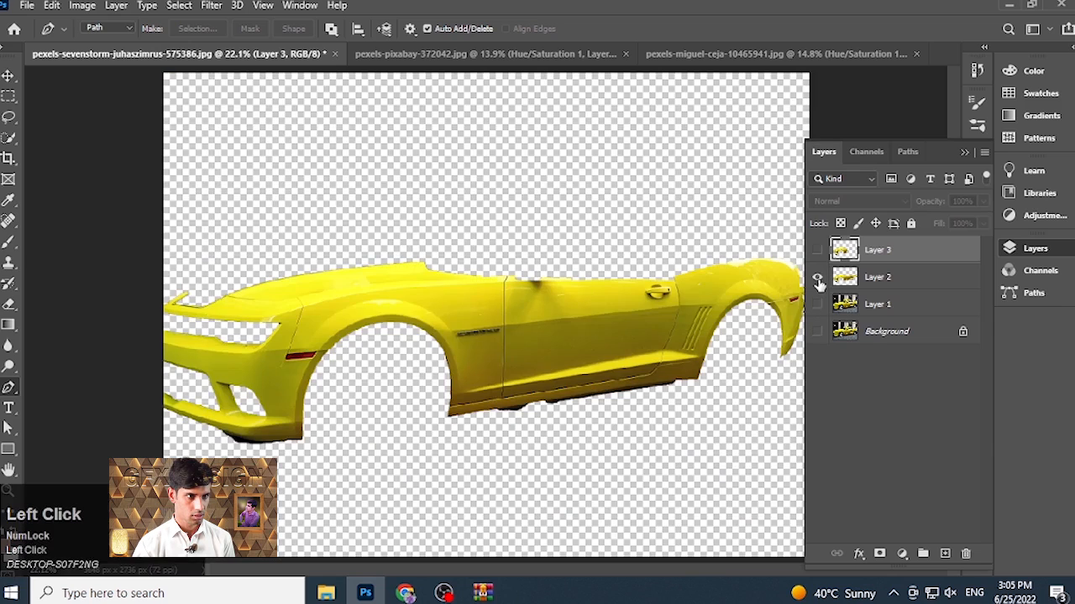
{"action": "left_click", "coordinate": [817, 249]}
{"action": "left_click", "coordinate": [817, 277]}
{"action": "left_click", "coordinate": [818, 277]}
{"action": "left_click", "coordinate": [818, 304]}
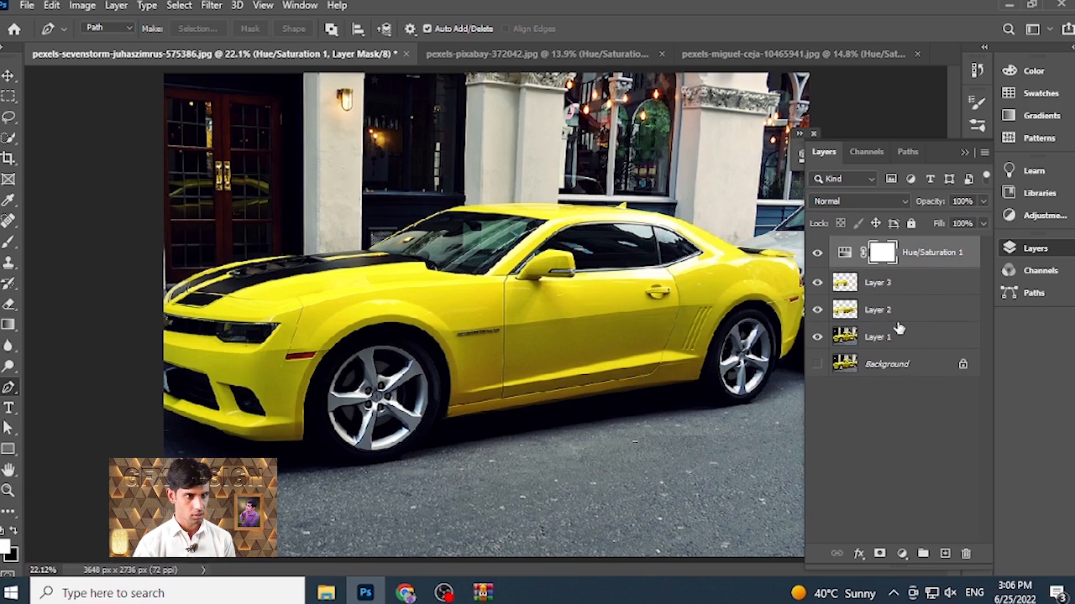
Undo the unclipped Hue/Saturation layer, add a new one above Layer 3 and clip it to that layer
{"action": "key", "text": "ctrl+z"}
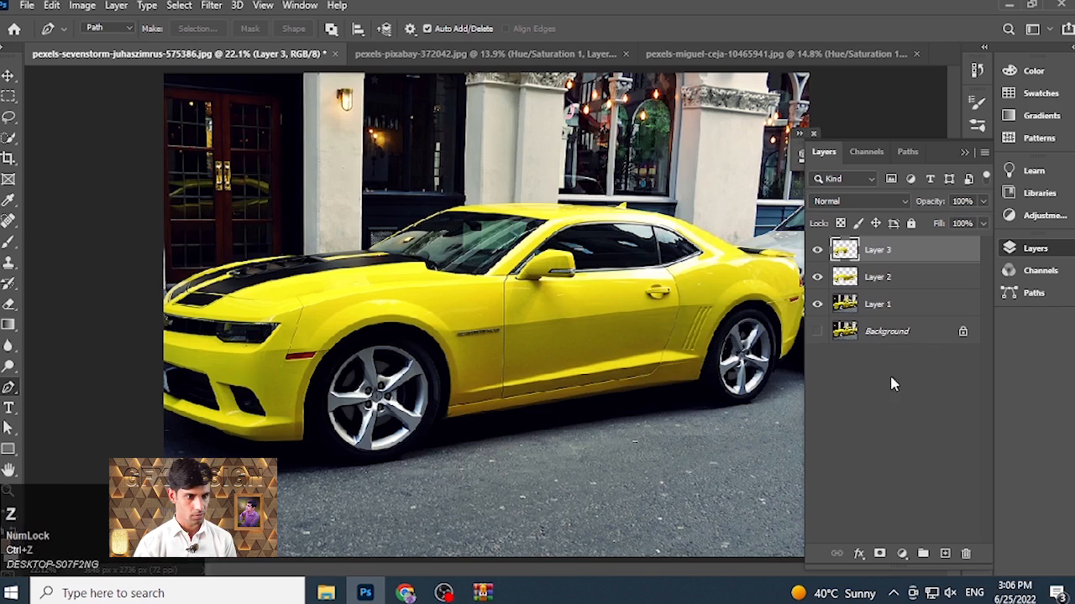
{"action": "left_click", "coordinate": [900, 554]}
{"action": "left_click", "coordinate": [926, 398]}
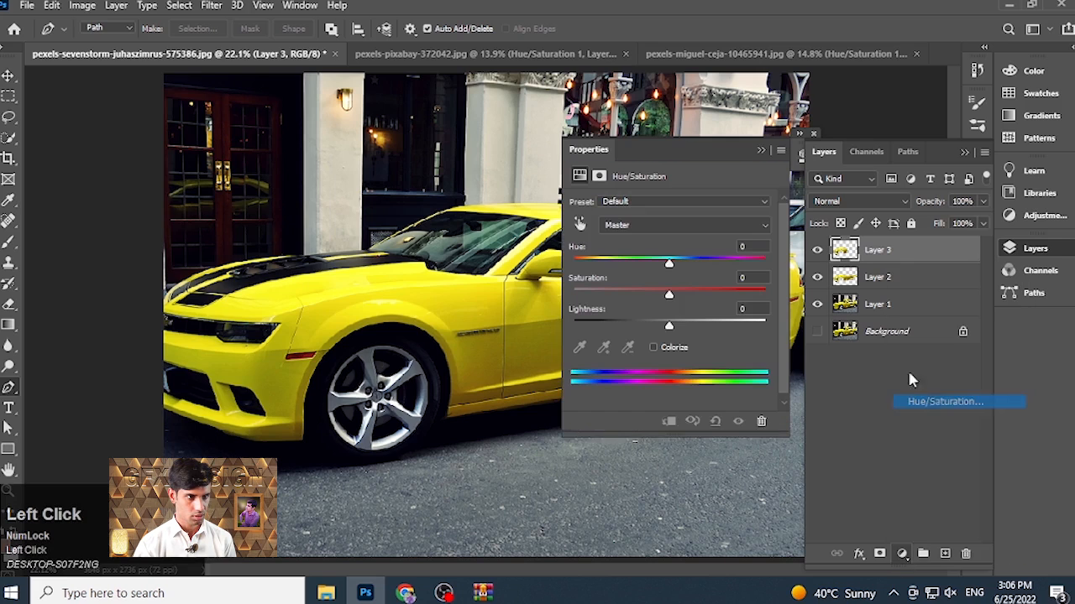
{"action": "left_click", "coordinate": [667, 421]}
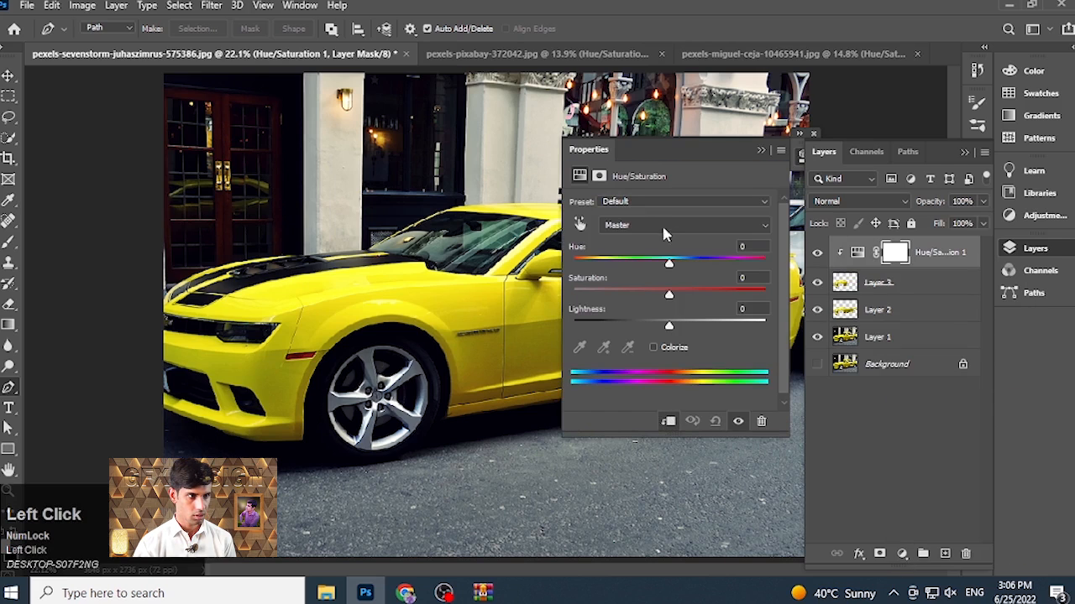
Target the Yellows range by sampling the hood paint, and set hue to +88, saturation to +54 and lightness to +1
{"action": "left_click", "coordinate": [579, 223]}
{"action": "left_click", "coordinate": [387, 282]}
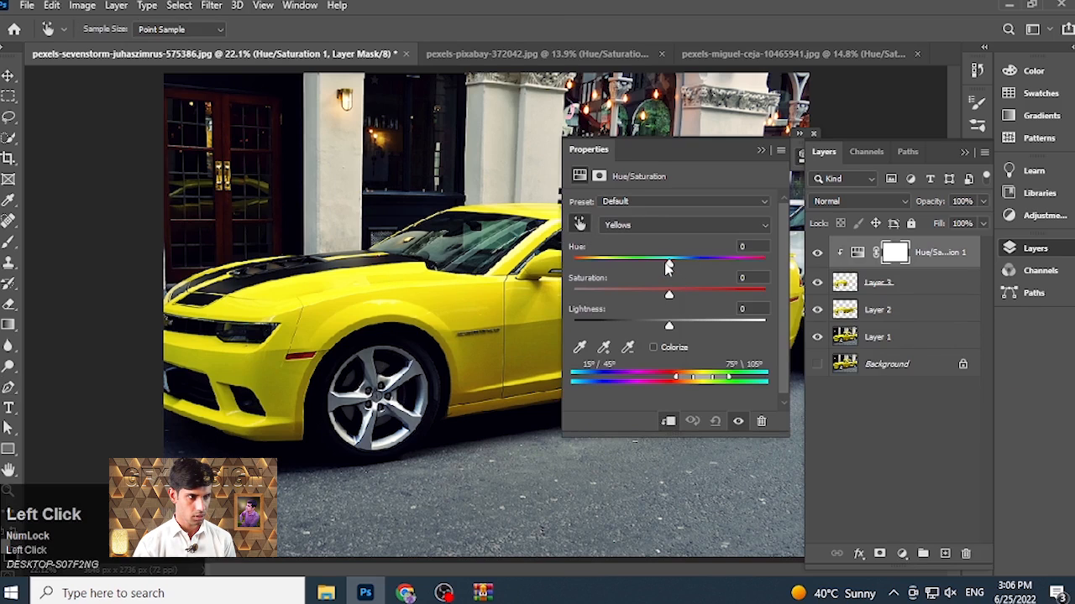
{"action": "left_click_drag", "start_coordinate": [682, 264], "coordinate": [729, 267]}
{"action": "left_click_drag", "start_coordinate": [668, 300], "coordinate": [723, 301]}
{"action": "mouse_move", "coordinate": [668, 328]}
{"action": "left_mouse_down"}
{"action": "mouse_move", "coordinate": [578, 329]}
{"action": "mouse_move", "coordinate": [670, 331]}
{"action": "left_mouse_up"}
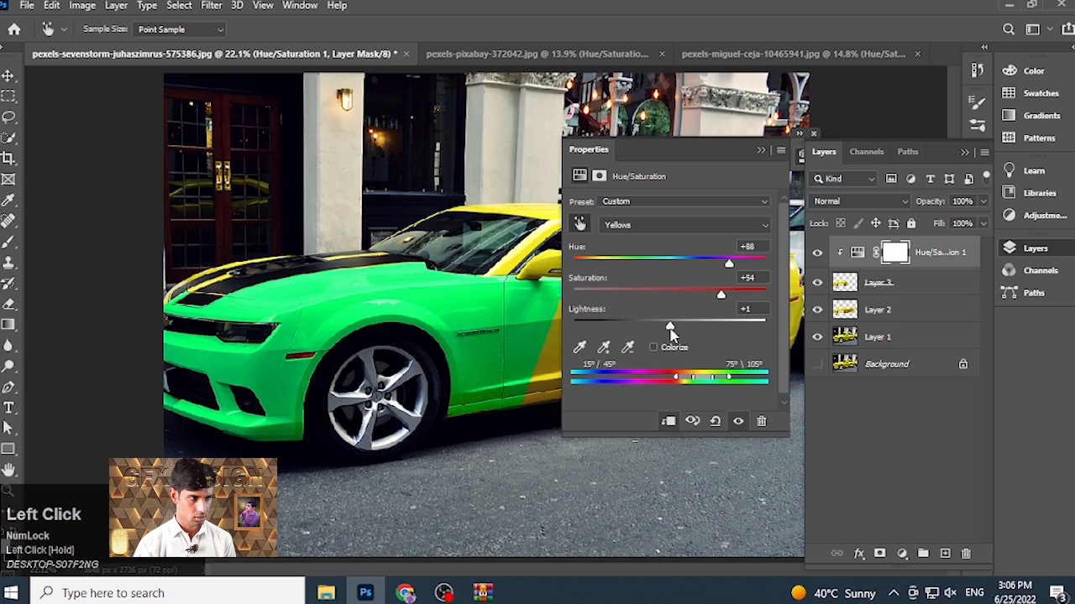
Shift the Yellows hue to orange-red, increase its saturation further, and collapse the adjustment's properties
{"action": "left_click_drag", "start_coordinate": [730, 267], "coordinate": [627, 269]}
{"action": "left_click_drag", "start_coordinate": [724, 299], "coordinate": [760, 291]}
{"action": "left_click", "coordinate": [760, 151]}
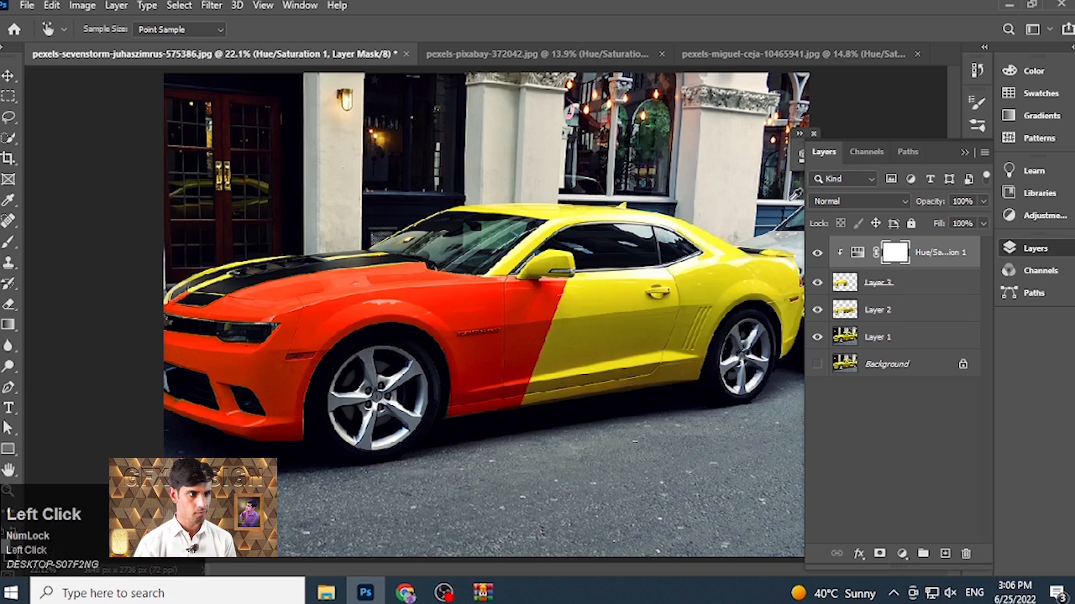
Add a Hue/Saturation adjustment layer directly above Layer 2 and clip it to that layer
{"action": "left_click", "coordinate": [879, 309]}
{"action": "key", "text": "p"}
{"action": "left_click", "coordinate": [903, 554]}
{"action": "left_click", "coordinate": [909, 398]}
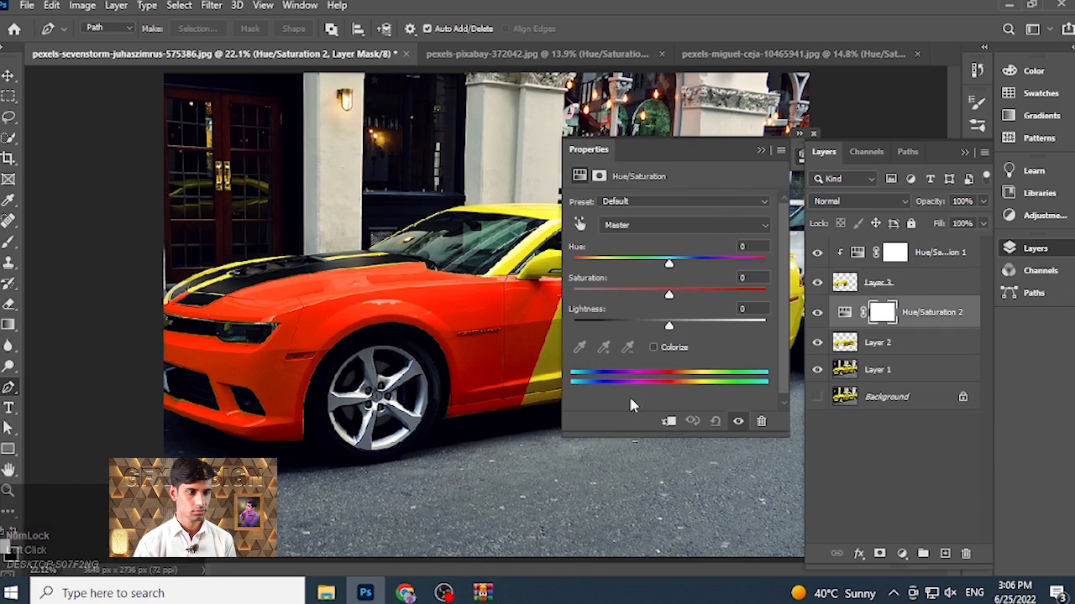
{"action": "left_click", "coordinate": [668, 421]}
Target the Yellows range by sampling the door paint, set hue +59, saturation +68 and lightness -31, and close the adjustment's properties
{"action": "left_click_drag", "start_coordinate": [659, 149], "coordinate": [833, 225]}
{"action": "left_click", "coordinate": [747, 283]}
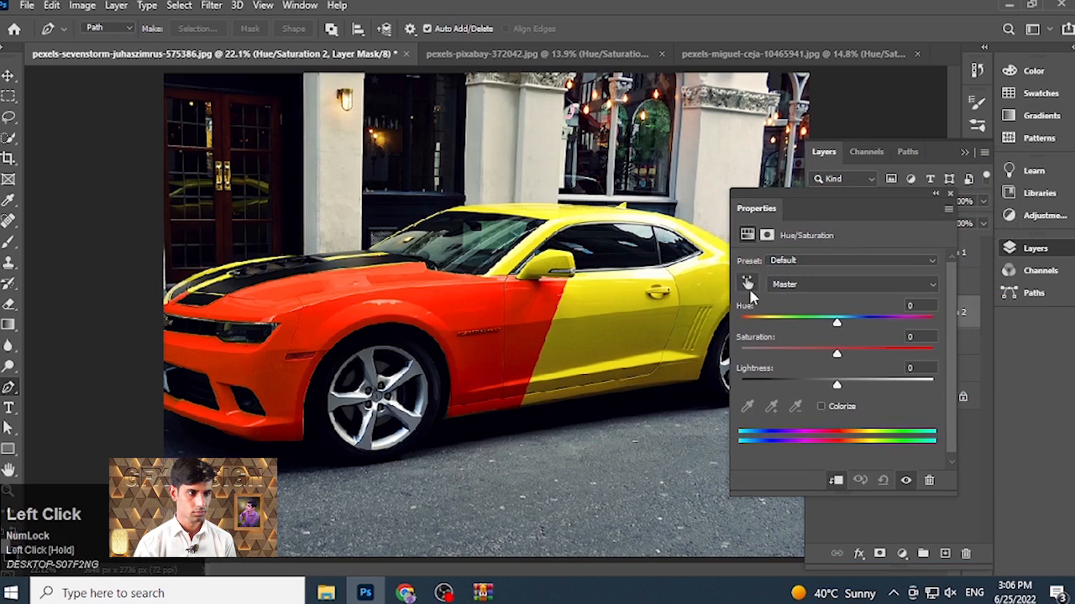
{"action": "left_click", "coordinate": [625, 327]}
{"action": "left_click_drag", "start_coordinate": [834, 329], "coordinate": [885, 325]}
{"action": "left_click_drag", "start_coordinate": [840, 359], "coordinate": [904, 359]}
{"action": "left_click_drag", "start_coordinate": [833, 383], "coordinate": [807, 387]}
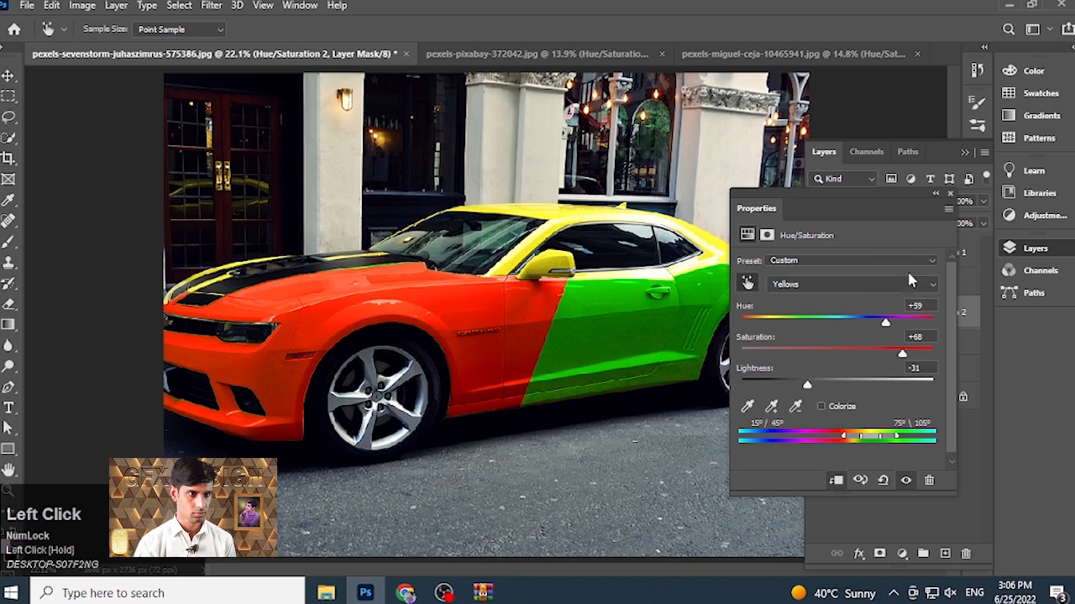
{"action": "left_click", "coordinate": [950, 194]}
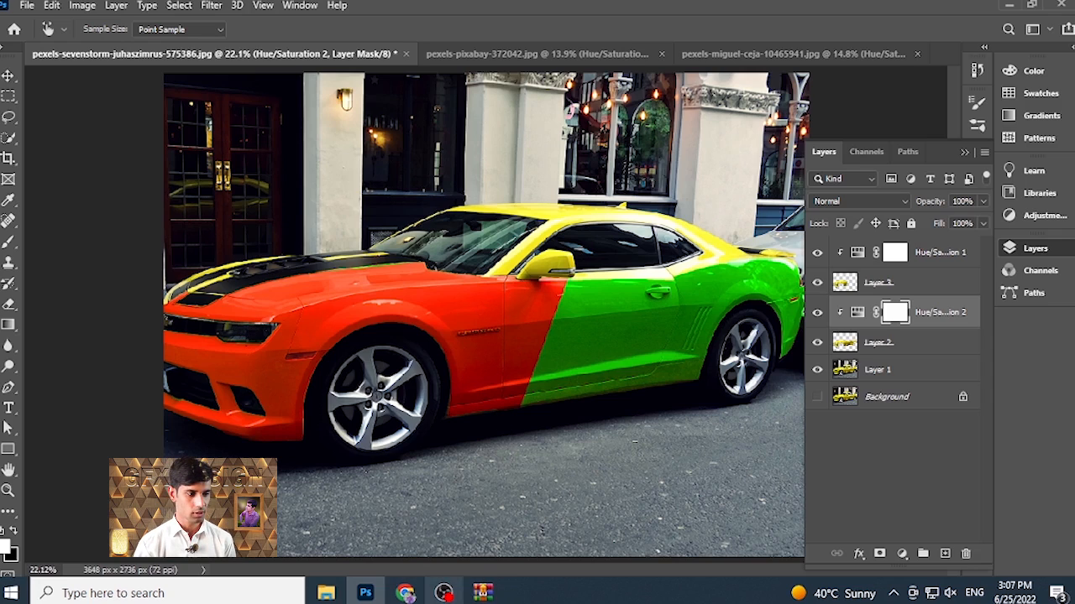
Switch to Chrome and bring up the Fiverr results for "photo color change", checking the search term without changing it
{"action": "left_click", "coordinate": [406, 593]}
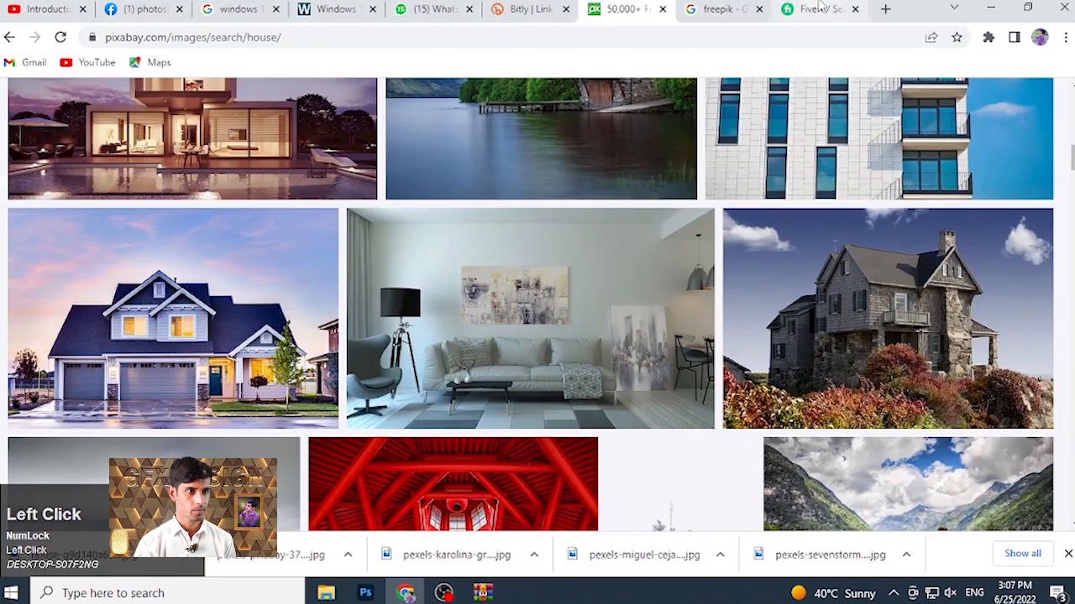
{"action": "left_click", "coordinate": [794, 8]}
{"action": "left_click", "coordinate": [739, 9]}
{"action": "left_click", "coordinate": [811, 8]}
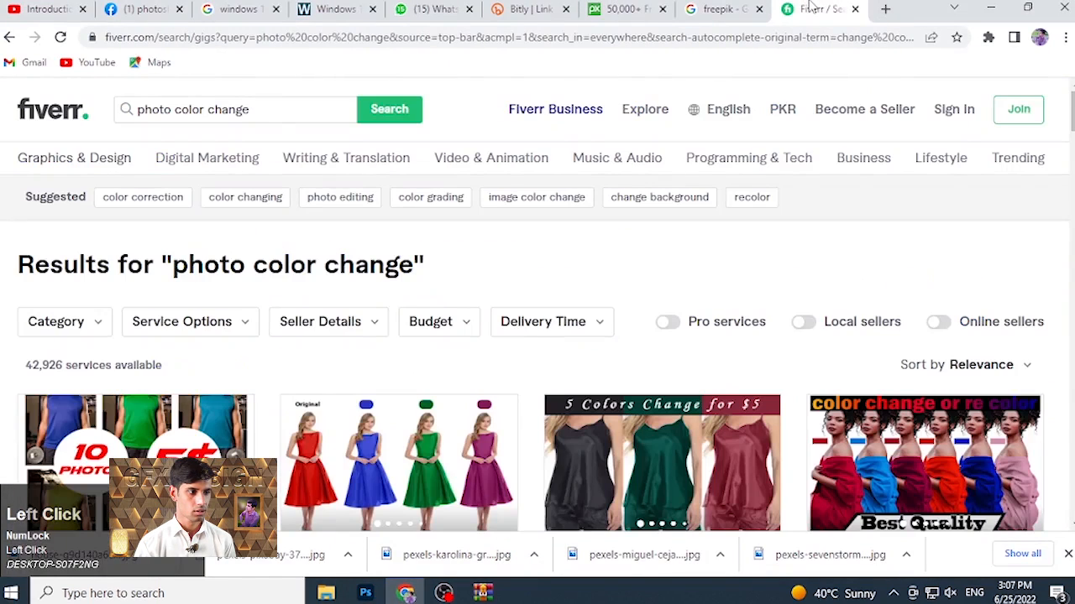
{"action": "left_click", "coordinate": [285, 115]}
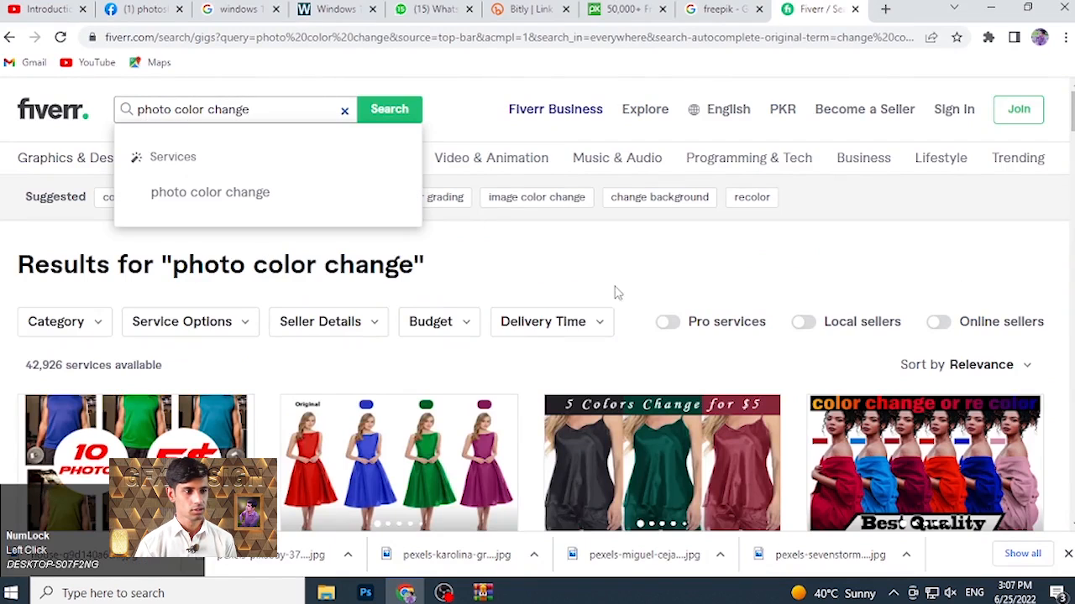
{"action": "left_click", "coordinate": [451, 263]}
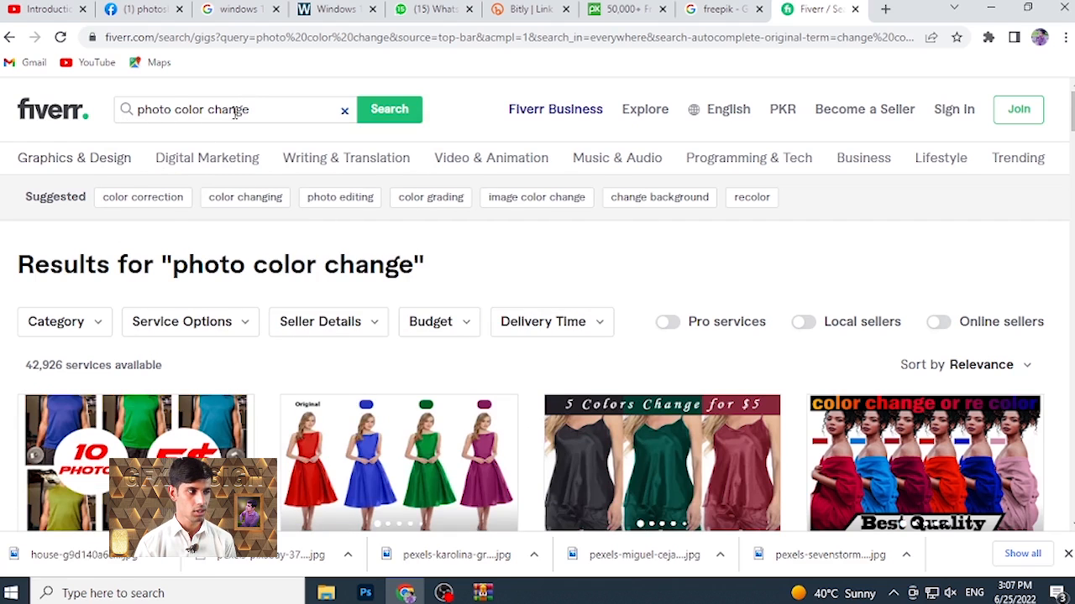
Examine the "photo color change" gigs on Fiverr, including their sample images, ratings and starting prices
{"action": "scroll", "coordinate": [165, 278], "scroll_direction": "down", "scroll_amount": 1}
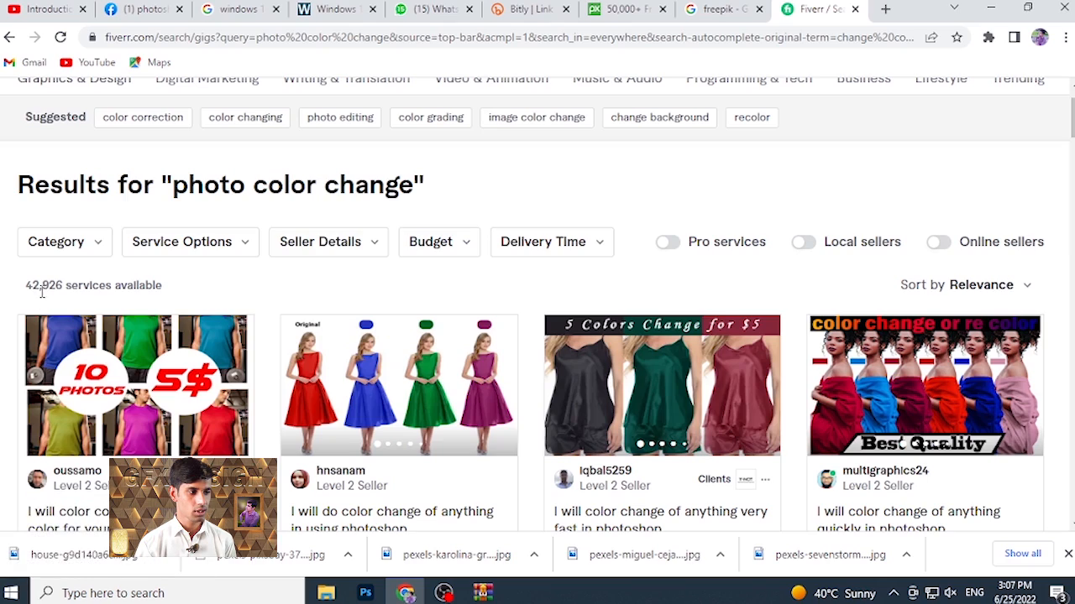
{"action": "scroll", "coordinate": [282, 289], "scroll_direction": "down", "scroll_amount": 1}
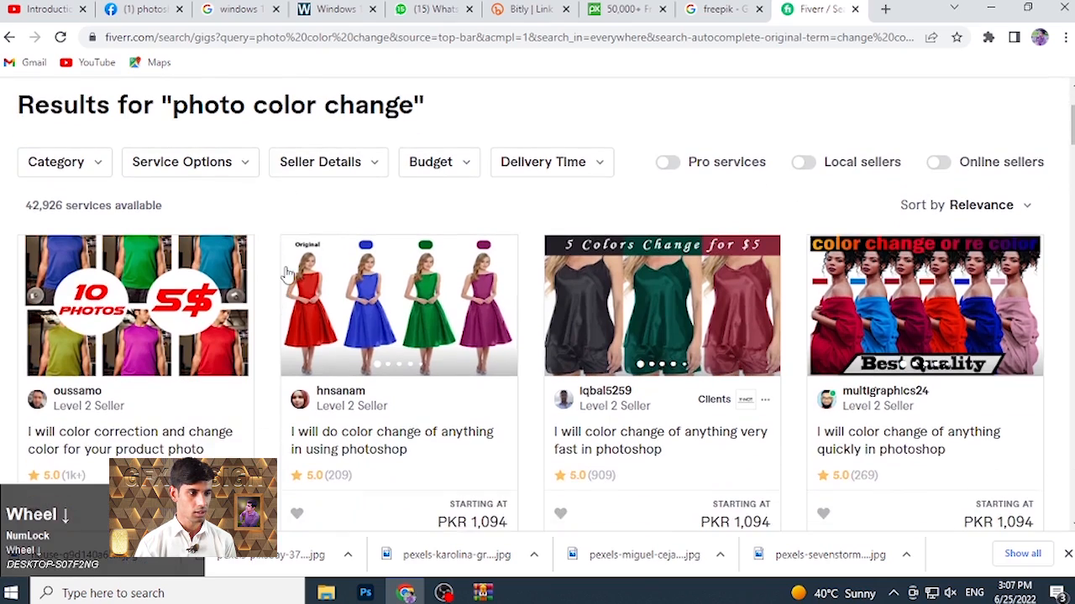
{"action": "scroll", "coordinate": [288, 275], "scroll_direction": "down", "scroll_amount": 4}
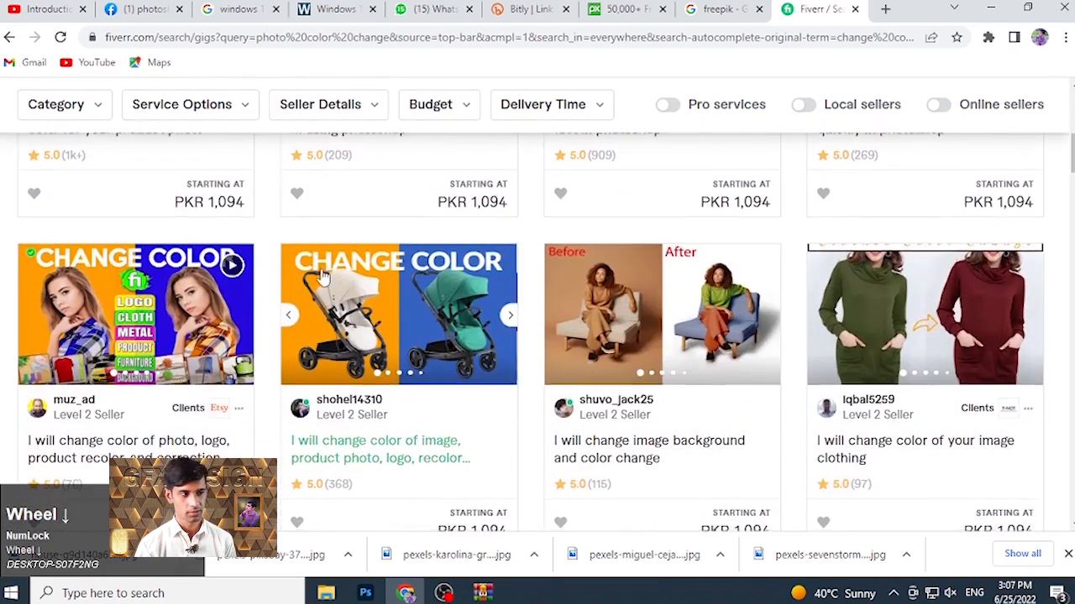
{"action": "scroll", "coordinate": [104, 276], "scroll_direction": "up", "scroll_amount": 2}
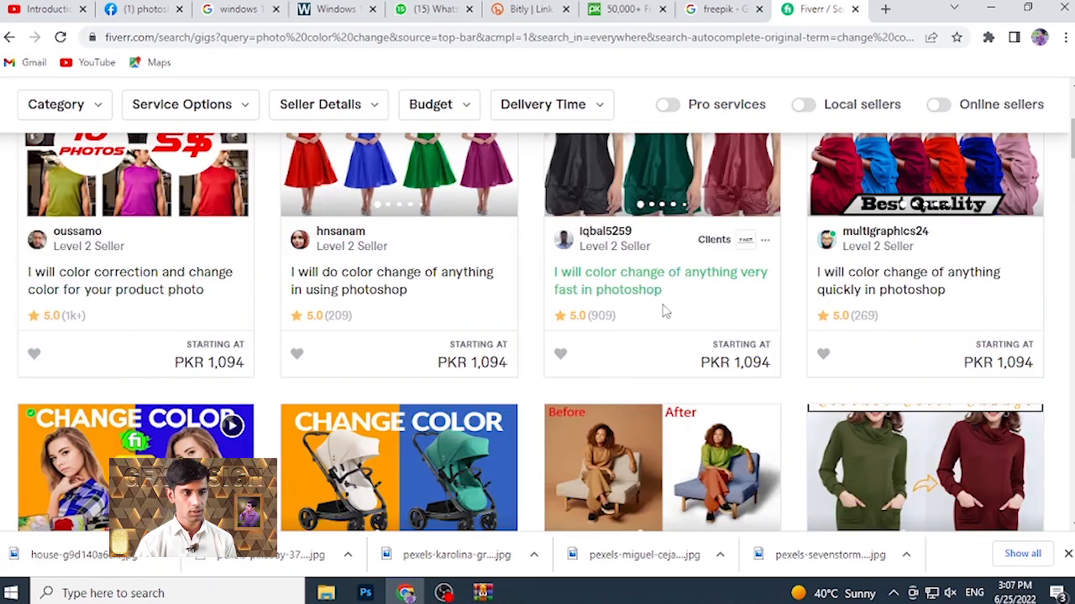
{"action": "scroll", "coordinate": [250, 281], "scroll_direction": "down", "scroll_amount": 5}
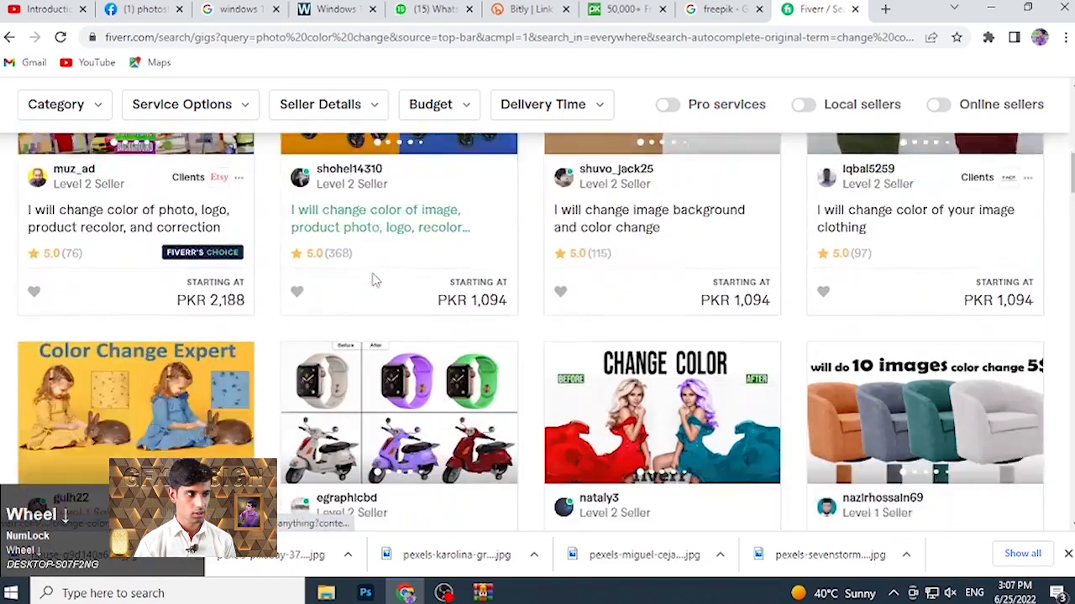
{"action": "scroll", "coordinate": [250, 281], "scroll_direction": "up", "scroll_amount": 4}
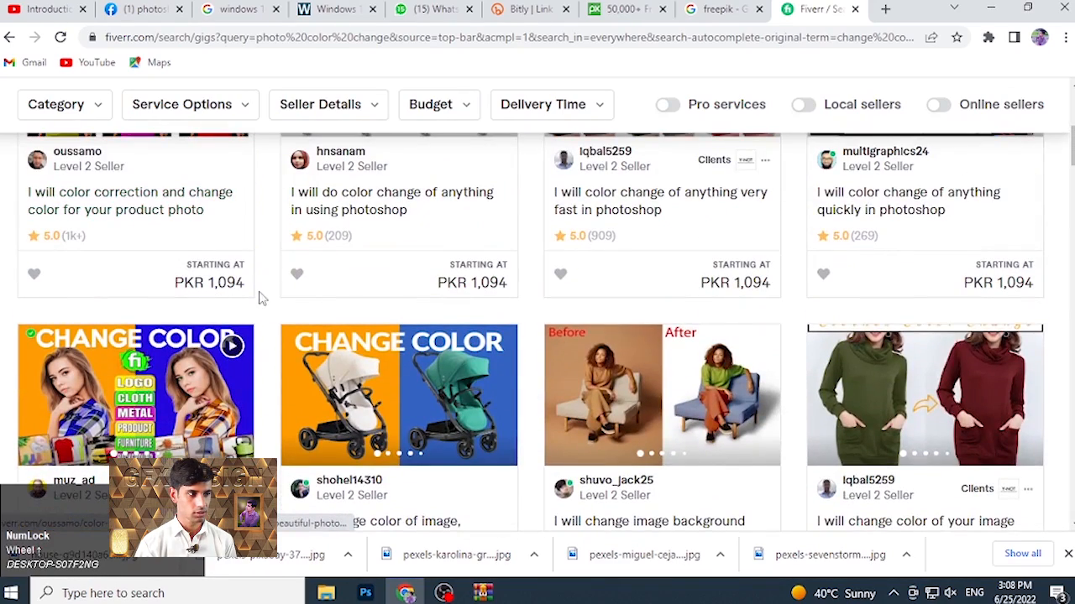
{"action": "scroll", "coordinate": [434, 299], "scroll_direction": "down", "scroll_amount": 5}
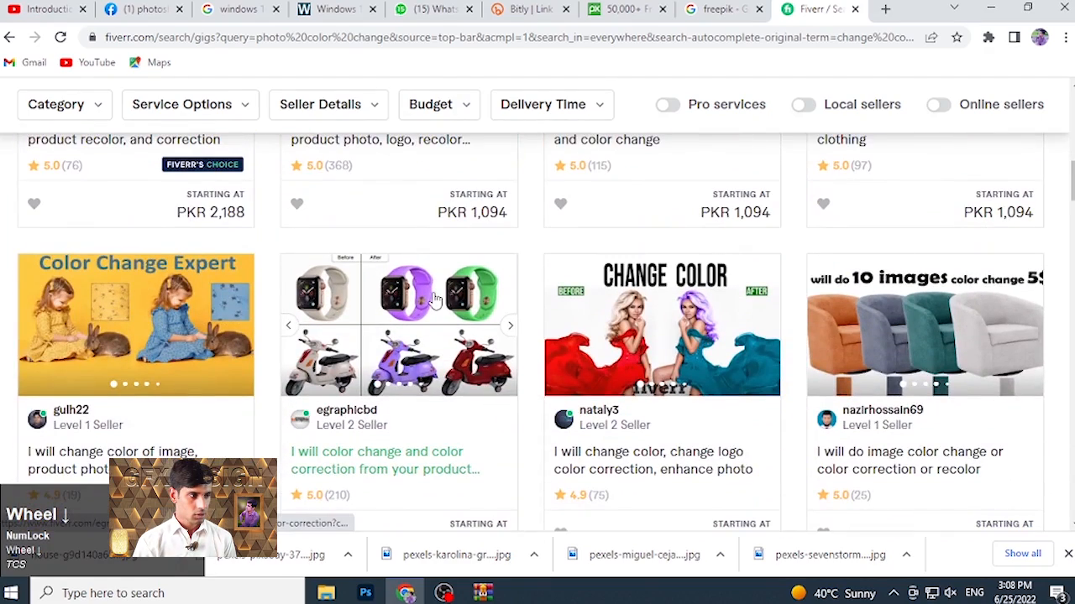
{"action": "scroll", "coordinate": [210, 228], "scroll_direction": "up", "scroll_amount": 10}
Open the suggested related search "image color change" and look through its service listings
{"action": "left_click", "coordinate": [530, 200]}
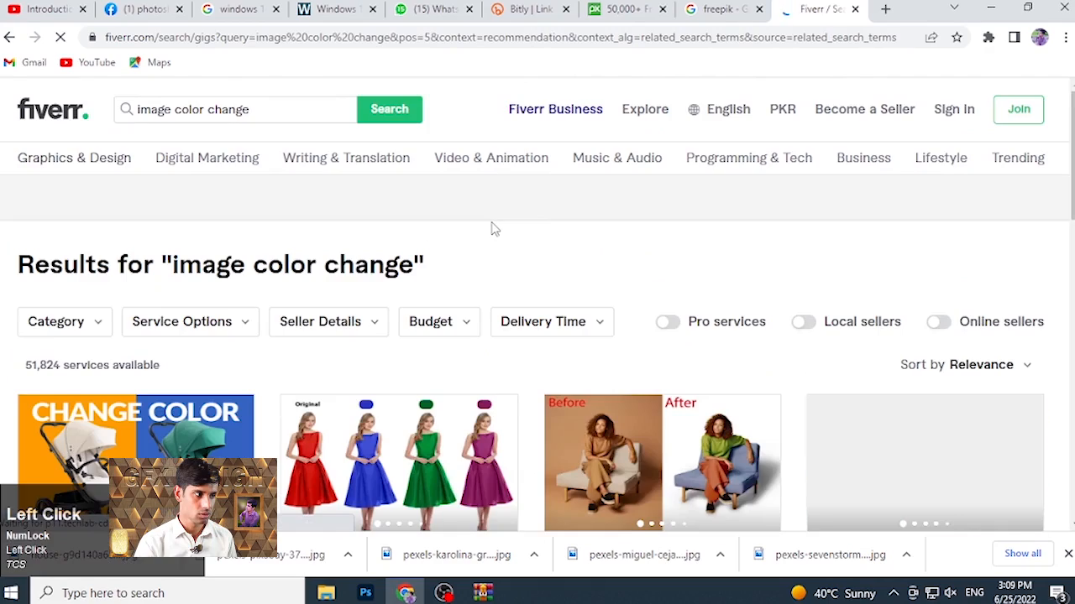
{"action": "scroll", "coordinate": [494, 229], "scroll_direction": "down", "scroll_amount": 2}
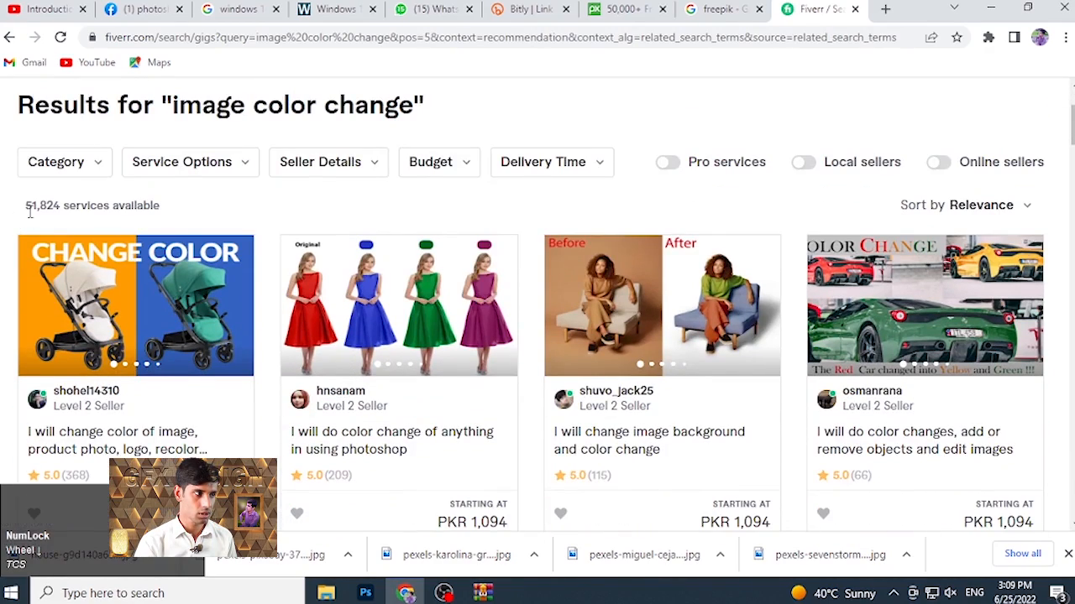
{"action": "scroll", "coordinate": [374, 277], "scroll_direction": "down", "scroll_amount": 5}
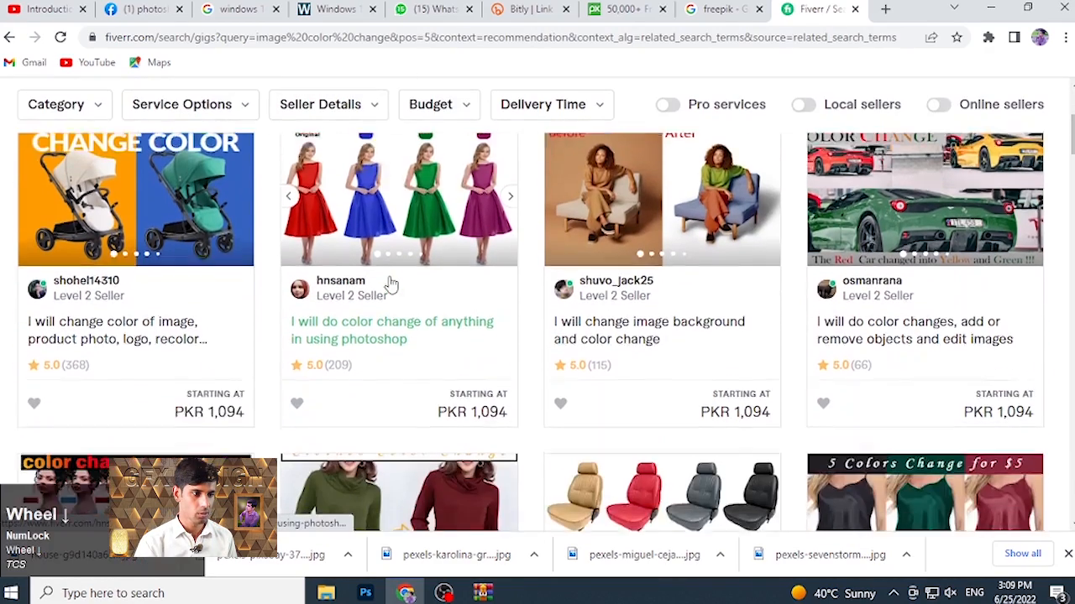
{"action": "scroll", "coordinate": [514, 274], "scroll_direction": "up", "scroll_amount": 1}
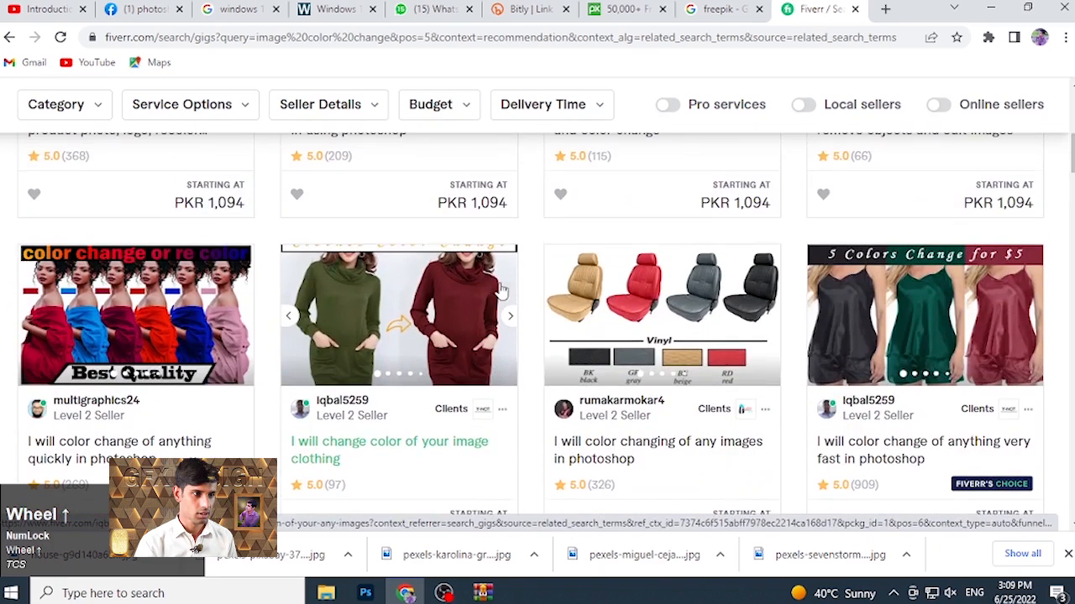